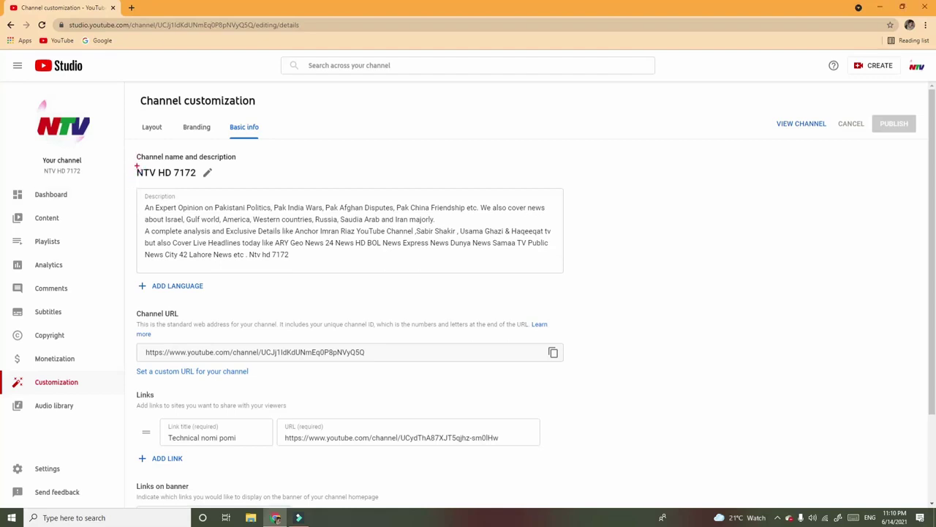
Open the channel name for editing and replace it with "Six Clones"
{"action": "left_click_drag", "start_coordinate": [136, 162], "coordinate": [224, 180]}
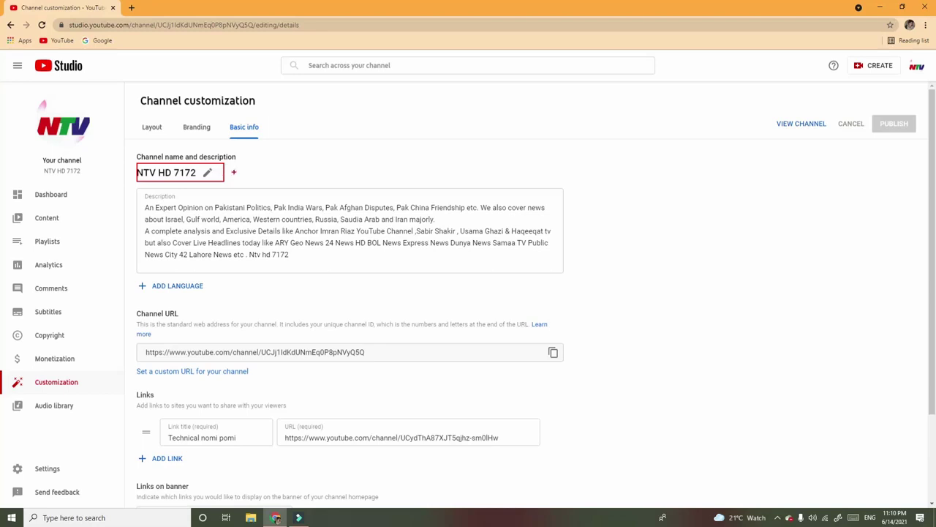
{"action": "key", "text": "Escape"}
{"action": "left_click", "coordinate": [208, 174]}
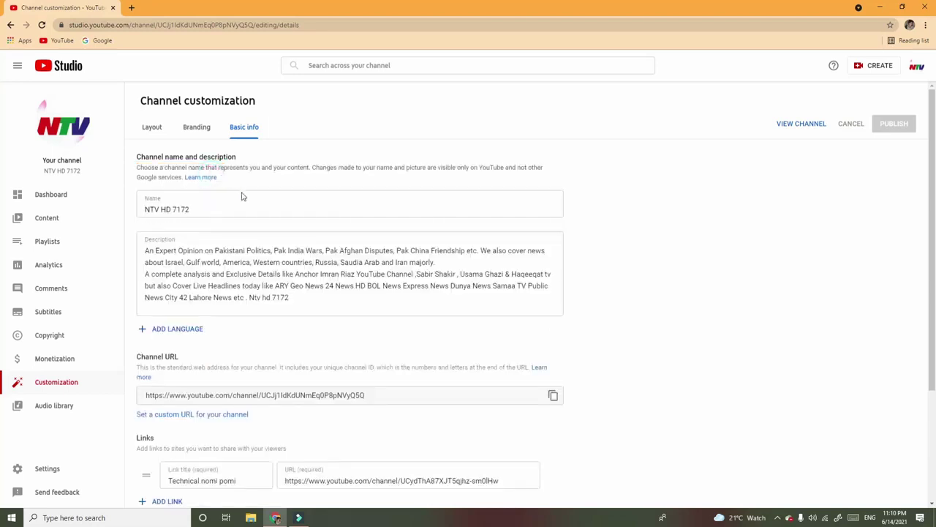
{"action": "left_click", "coordinate": [209, 209]}
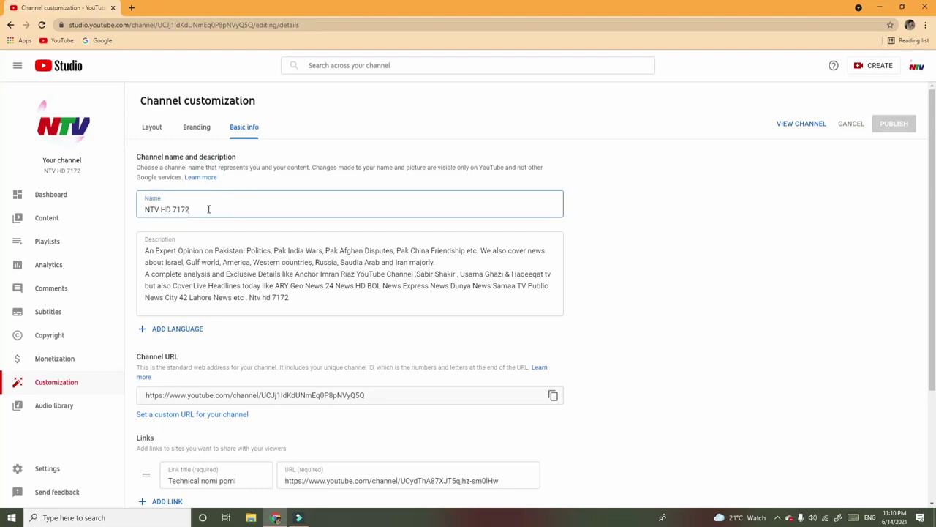
{"action": "key", "text": "BackSpace"}
{"action": "key", "text": "BackSpace"}
{"action": "key", "text": "BackSpace"}
{"action": "key", "text": "BackSpace"}
{"action": "key", "text": "BackSpace"}
{"action": "key", "text": "BackSpace"}
{"action": "key", "text": "BackSpace"}
{"action": "key", "text": "BackSpace"}
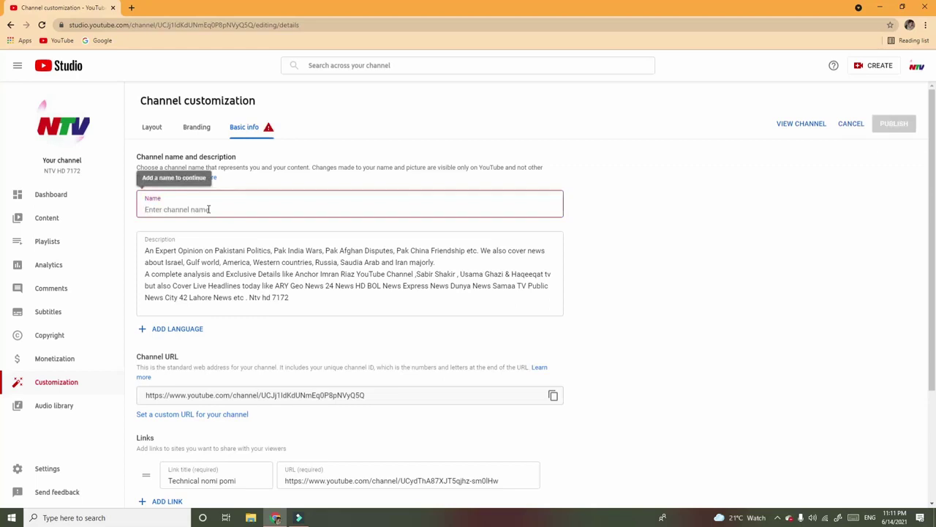
{"action": "type", "text": "si"}
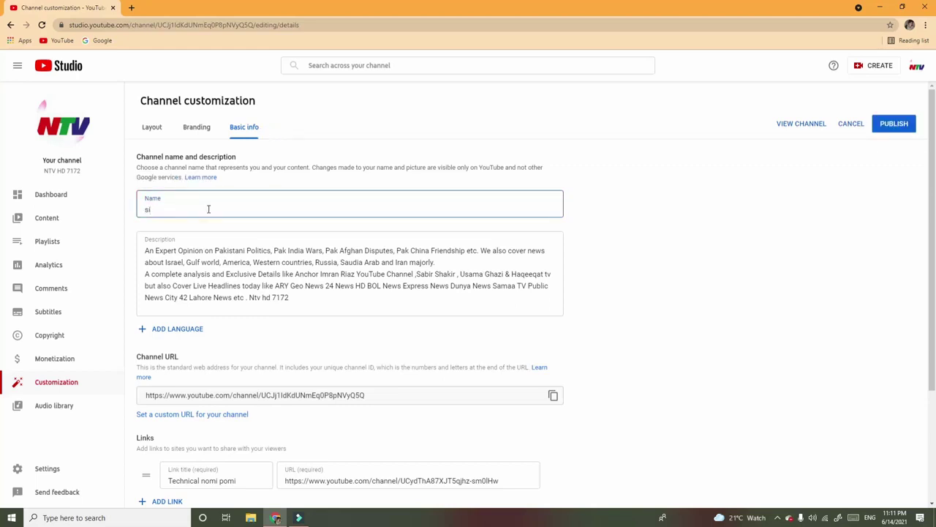
{"action": "key", "text": "BackSpace"}
{"action": "key", "text": "BackSpace"}
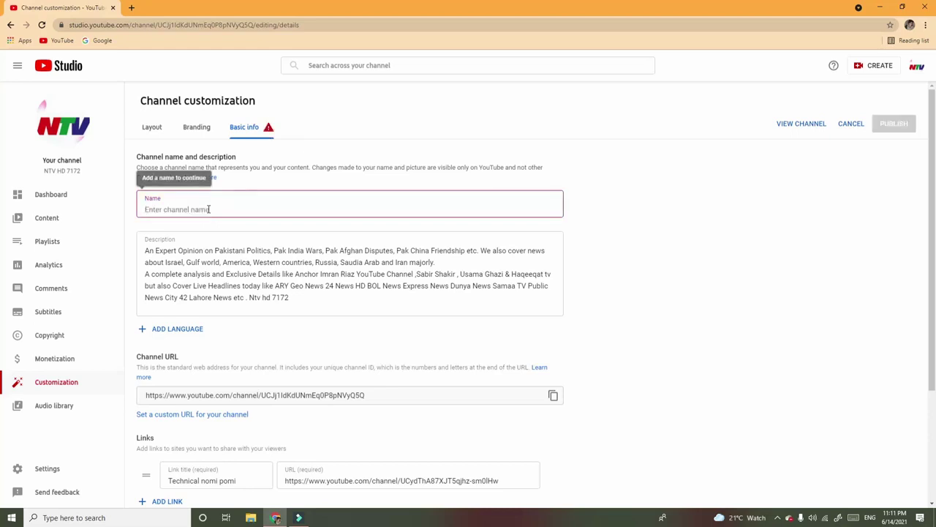
{"action": "type", "text": "Six Clones"}
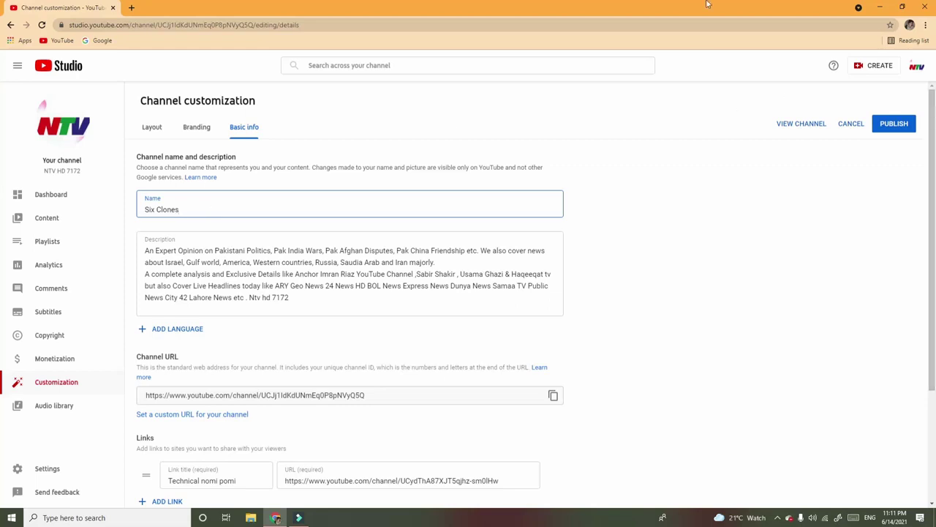
Try to copy the newly entered channel name
{"action": "double_click", "coordinate": [267, 212]}
{"action": "triple_click", "coordinate": [267, 211]}
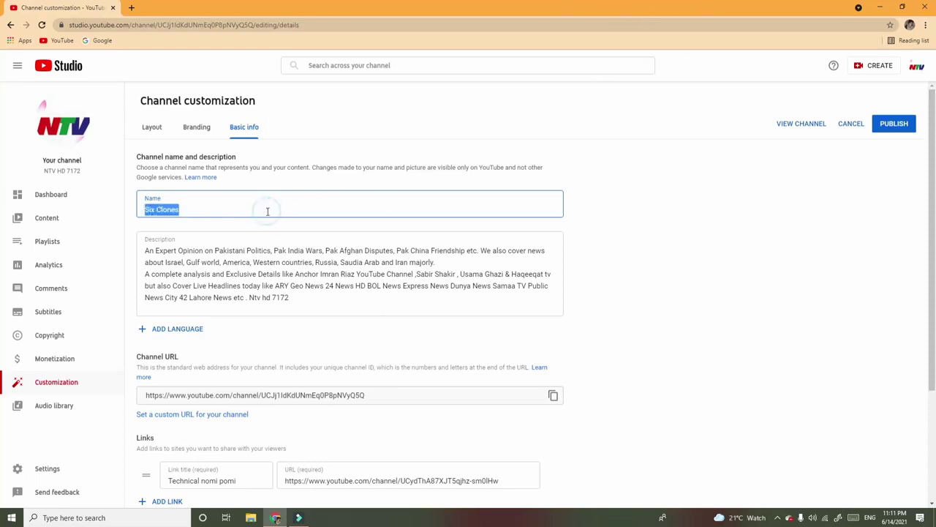
{"action": "type", "text": "C"}
Open the YouTube home page in a new browser tab and get its search ready for a query
{"action": "left_click", "coordinate": [131, 7]}
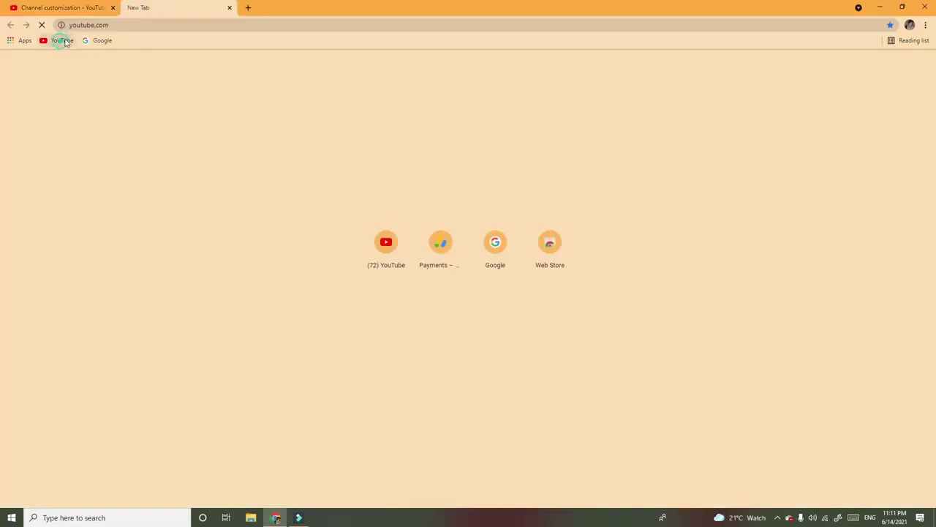
{"action": "left_click", "coordinate": [63, 40]}
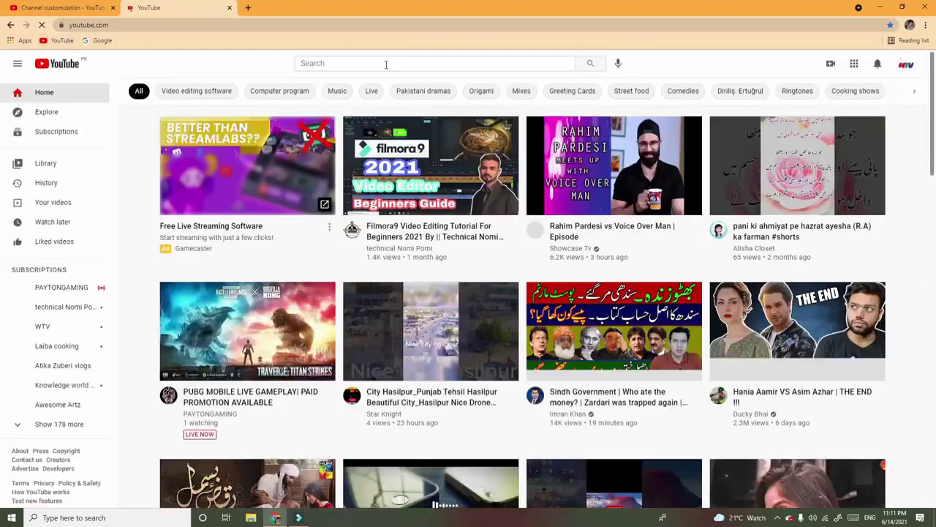
{"action": "left_click", "coordinate": [384, 64]}
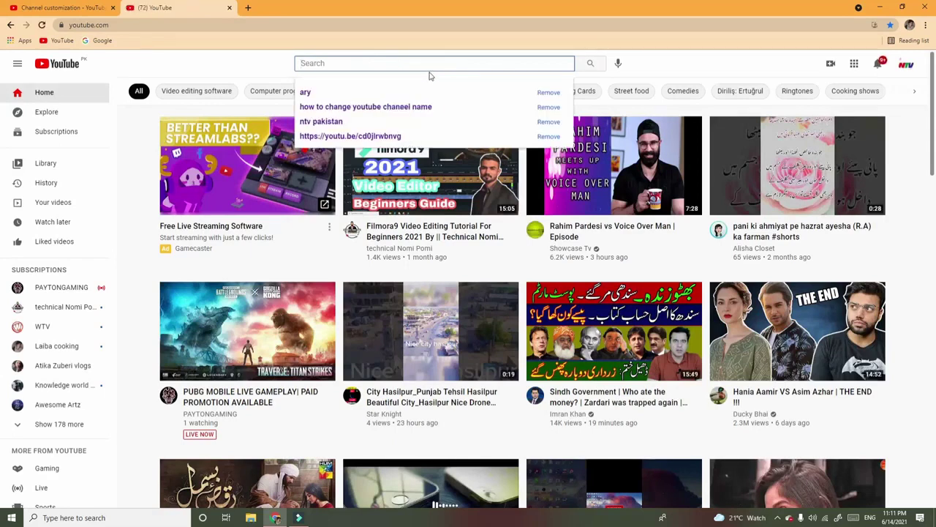
{"action": "left_click", "coordinate": [423, 67]}
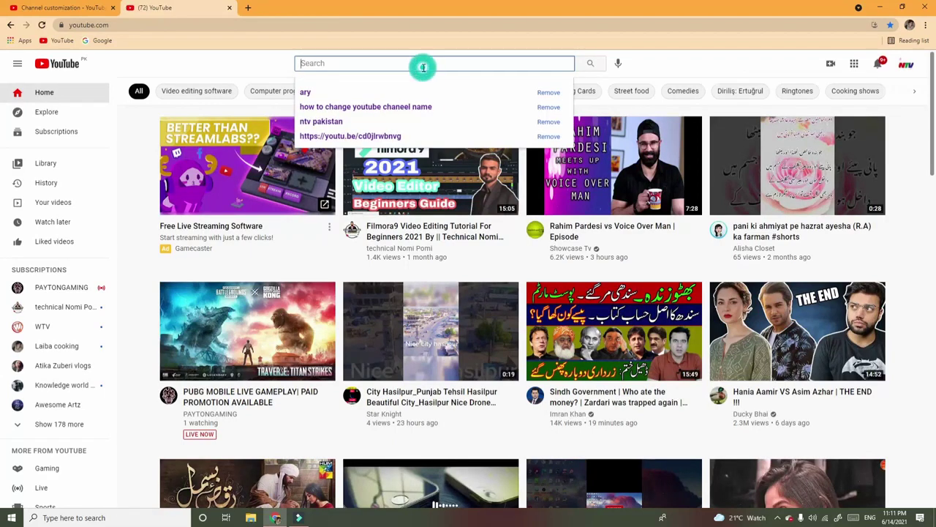
Return to the channel customization page and undo the accidental overwrite of the channel name
{"action": "left_click", "coordinate": [95, 6]}
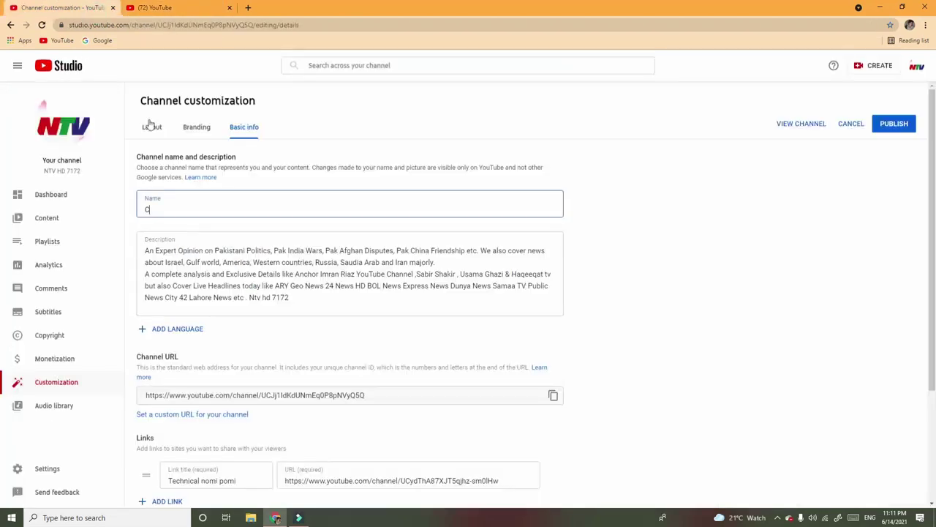
{"action": "left_click", "coordinate": [210, 207]}
{"action": "double_click", "coordinate": [210, 207]}
{"action": "left_click", "coordinate": [208, 207]}
{"action": "key", "text": "ctrl+z"}
Copy the complete channel name "Six Clones"
{"action": "left_click", "coordinate": [207, 210]}
{"action": "double_click", "coordinate": [208, 210]}
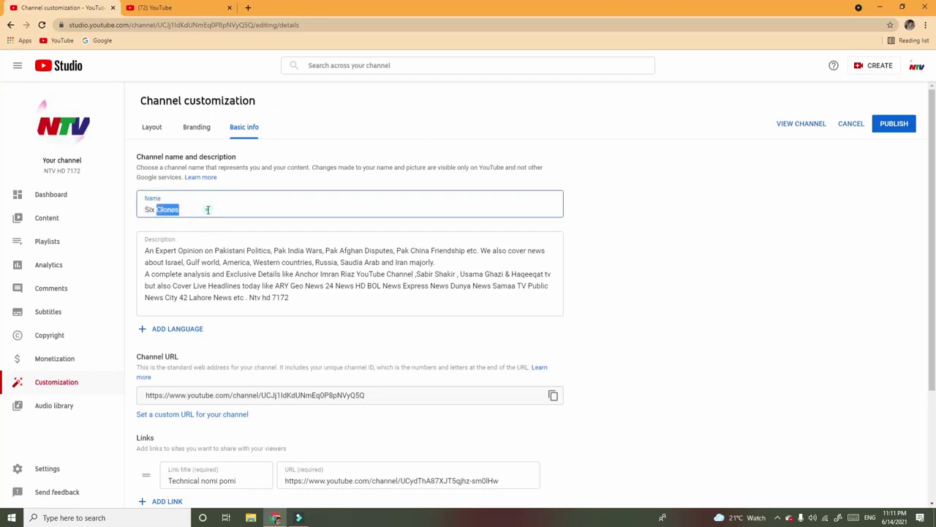
{"action": "left_click", "coordinate": [208, 210]}
{"action": "key", "text": "ctrl+c"}
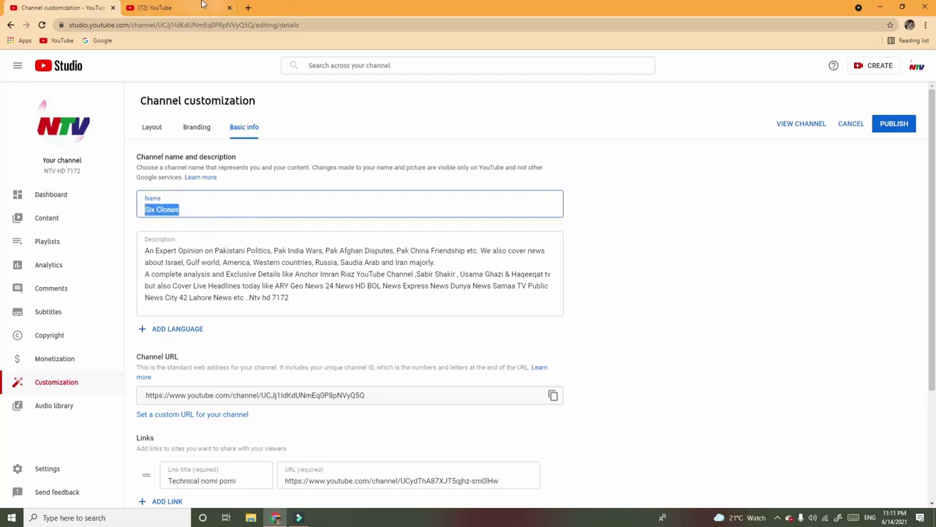
Search YouTube for "Six Clones", limit the results to channels, and check whether that name is already in use
{"action": "left_click", "coordinate": [192, 8]}
{"action": "key", "text": "ctrl+v"}
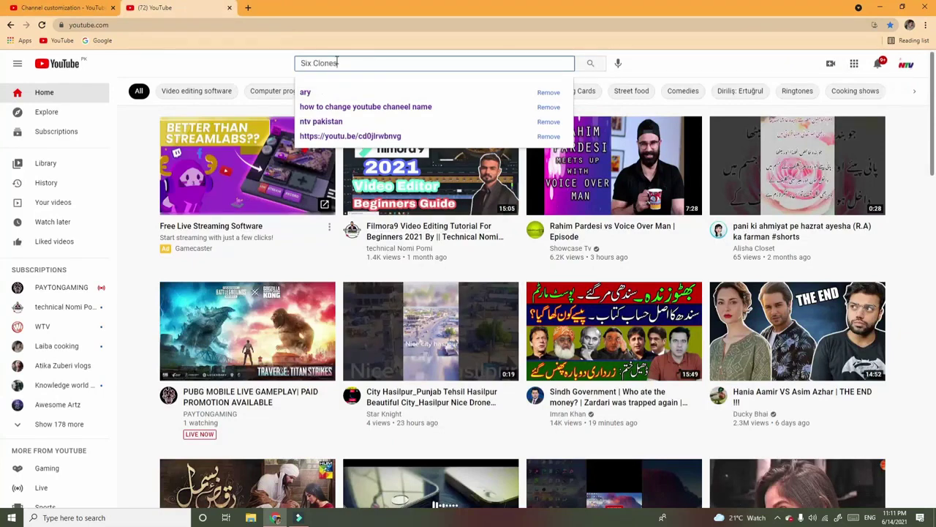
{"action": "left_click", "coordinate": [591, 65]}
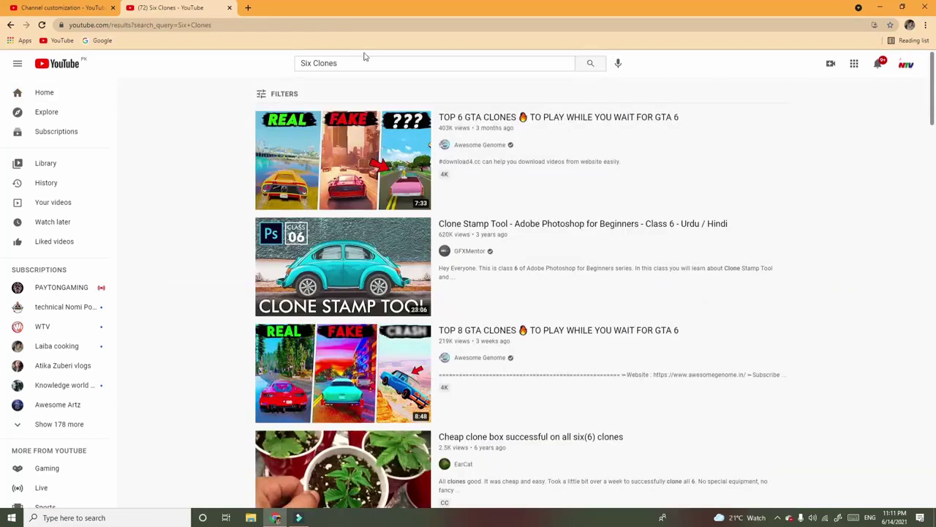
{"action": "left_click", "coordinate": [262, 96]}
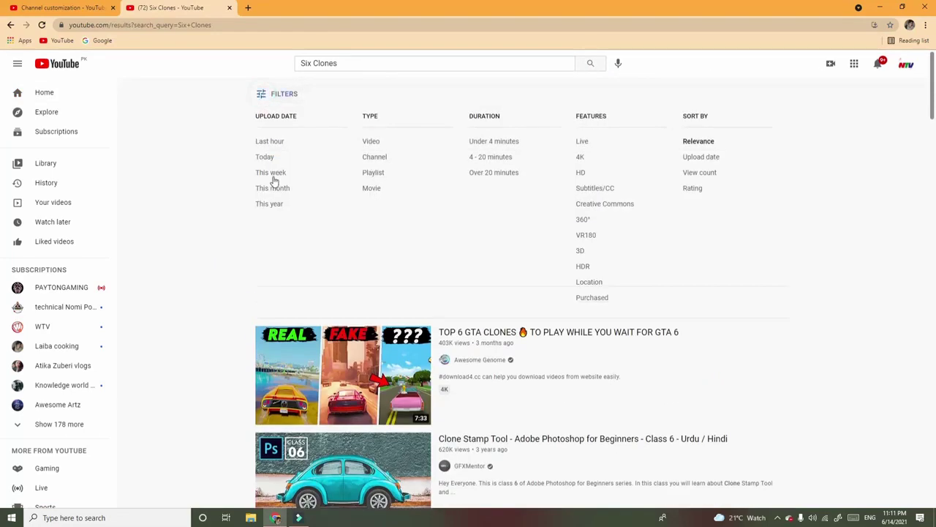
{"action": "left_click", "coordinate": [376, 160]}
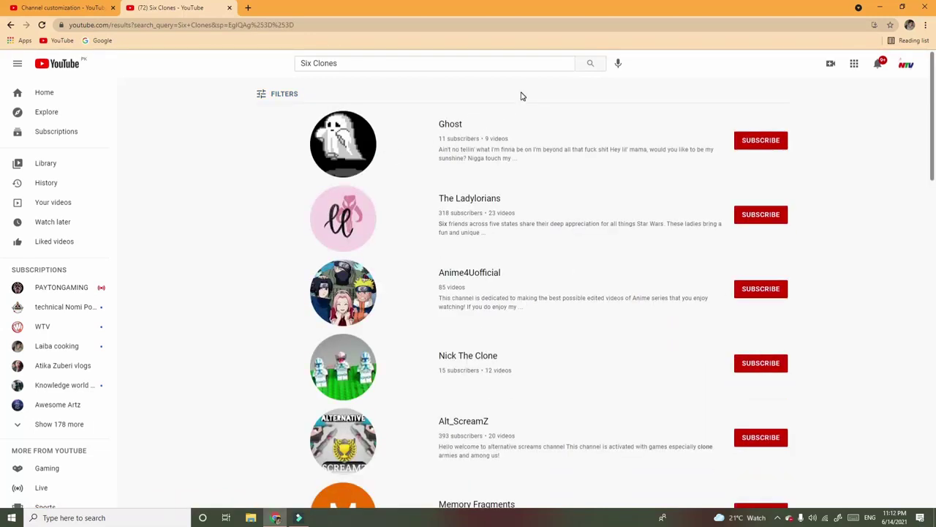
{"action": "scroll", "coordinate": [529, 186], "scroll_direction": "down", "scroll_amount": 4}
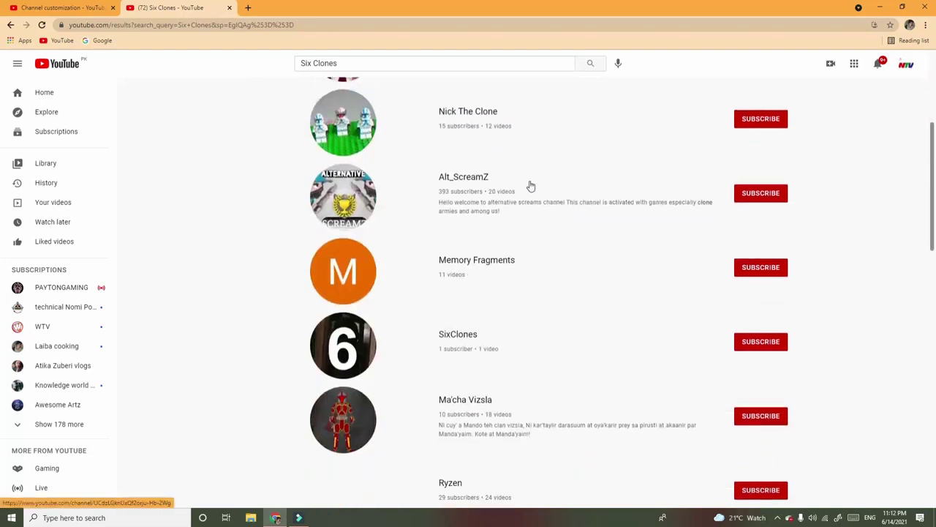
{"action": "scroll", "coordinate": [545, 219], "scroll_direction": "down", "scroll_amount": 3}
{"action": "scroll", "coordinate": [546, 236], "scroll_direction": "down", "scroll_amount": 3}
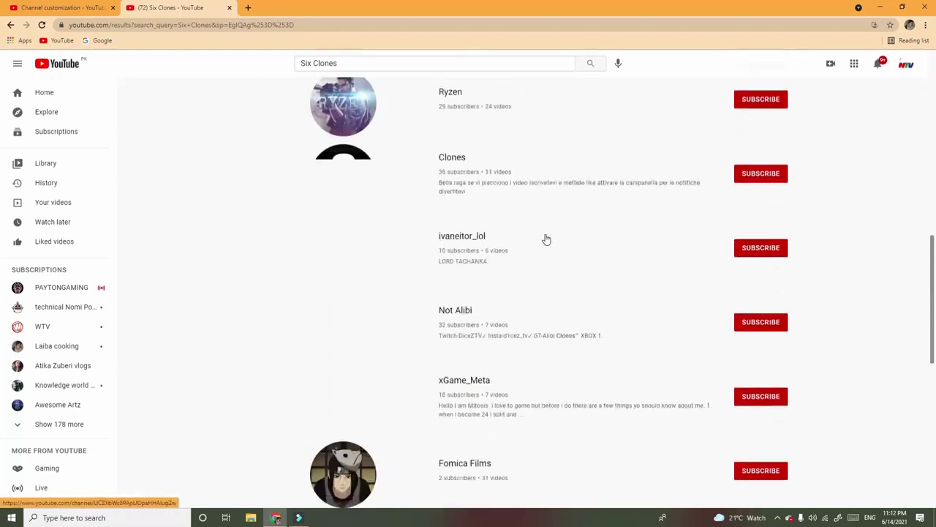
{"action": "scroll", "coordinate": [545, 242], "scroll_direction": "up", "scroll_amount": 8}
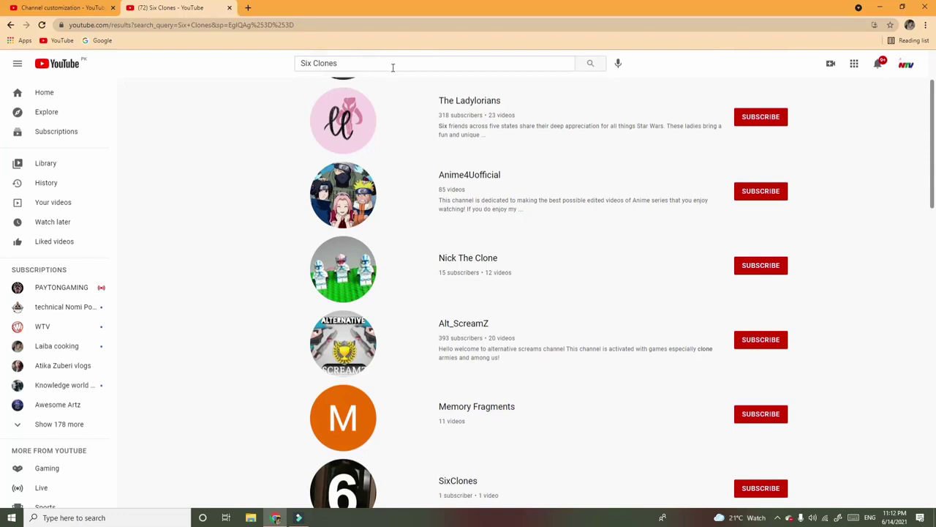
{"action": "scroll", "coordinate": [387, 150], "scroll_direction": "up", "scroll_amount": 2}
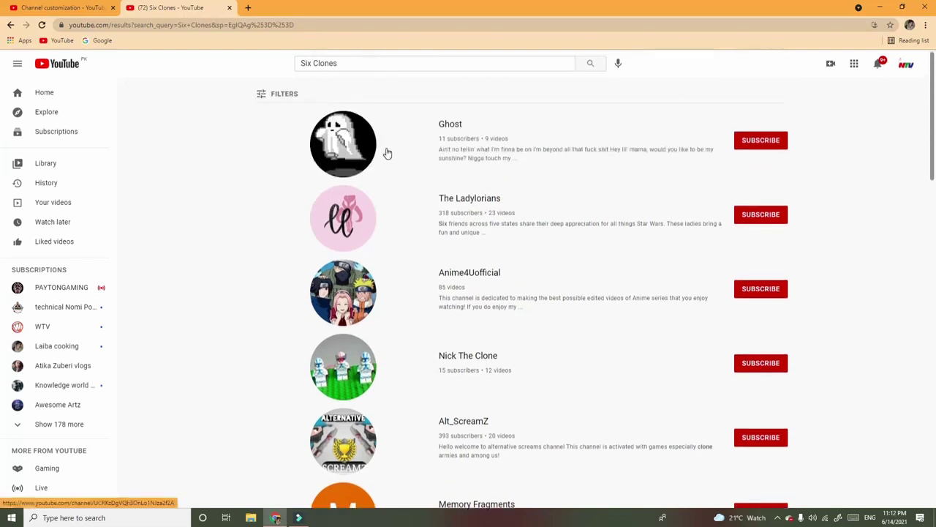
{"action": "key", "text": "slash"}
{"action": "key", "text": "F1"}
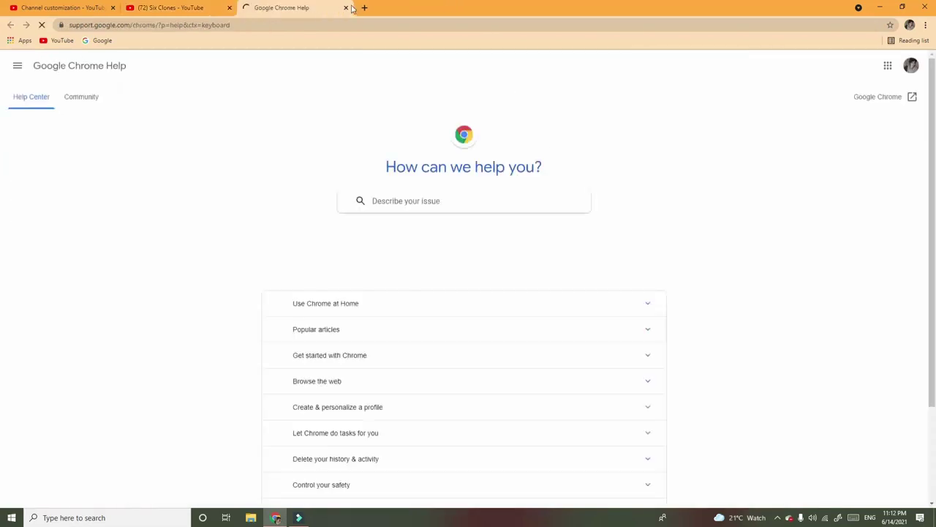
{"action": "left_click", "coordinate": [346, 8]}
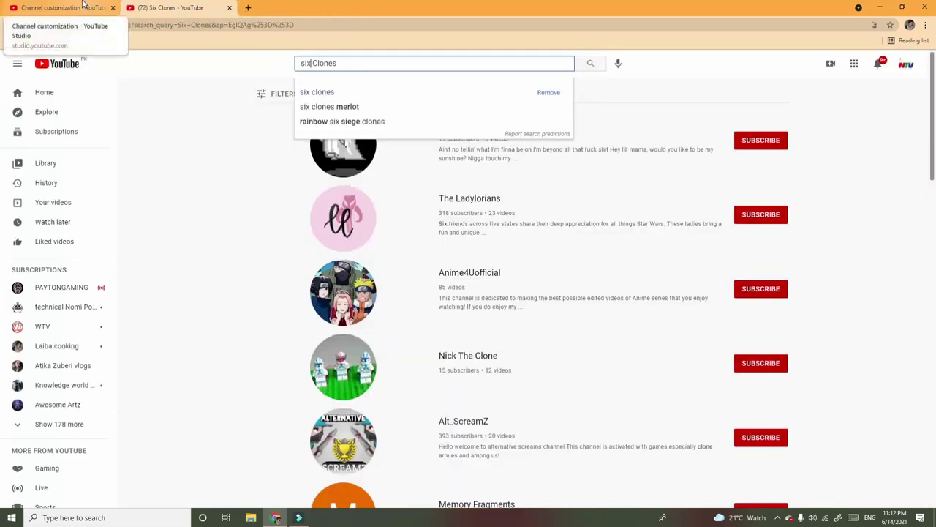
On the channel customization page, change the channel name to "Clones Nomi" and copy it
{"action": "left_click", "coordinate": [82, 8]}
{"action": "left_click", "coordinate": [208, 210]}
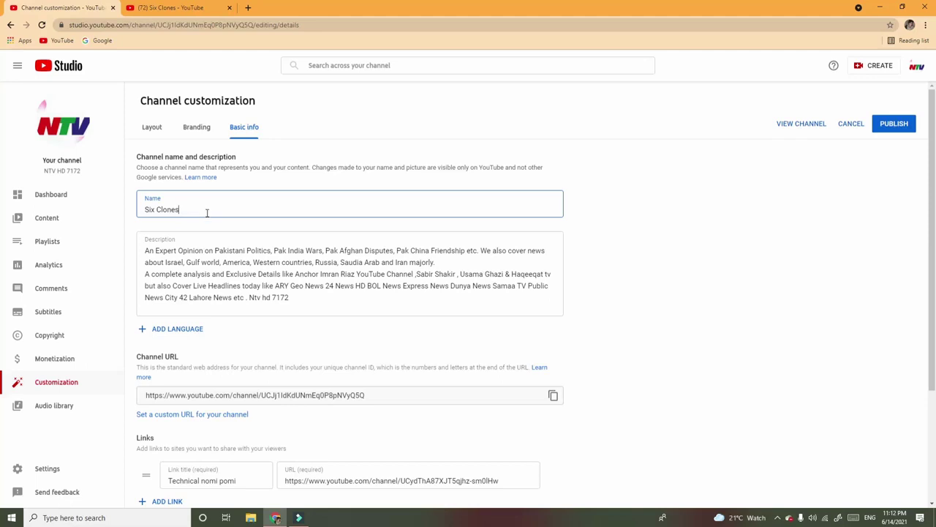
{"action": "type", "text": "Nomi"}
{"action": "double_click", "coordinate": [159, 208]}
{"action": "key", "text": "BackSpace"}
{"action": "triple_click", "coordinate": [160, 206]}
{"action": "key", "text": "ctrl+c"}
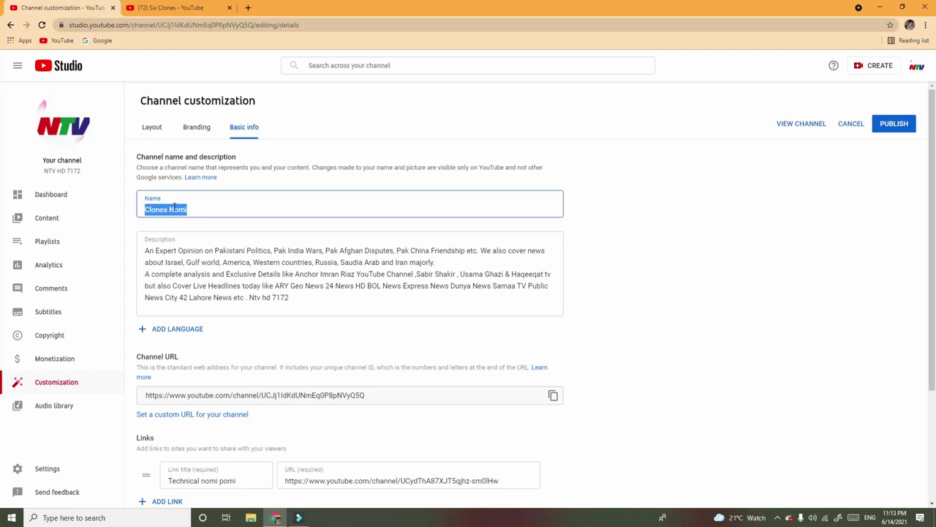
Search YouTube for "Clones Nomi" and look through the results for the same name
{"action": "left_click", "coordinate": [207, 8]}
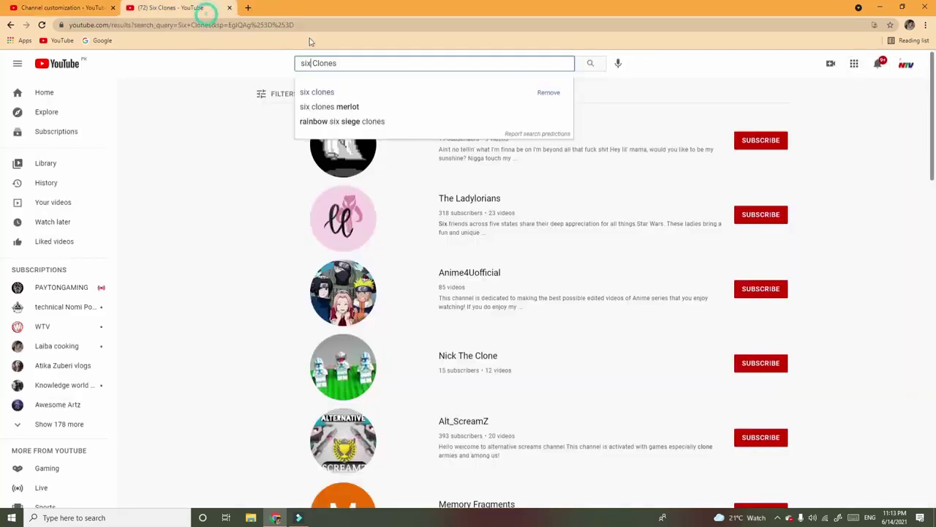
{"action": "triple_click", "coordinate": [333, 63]}
{"action": "key", "text": "ctrl+v"}
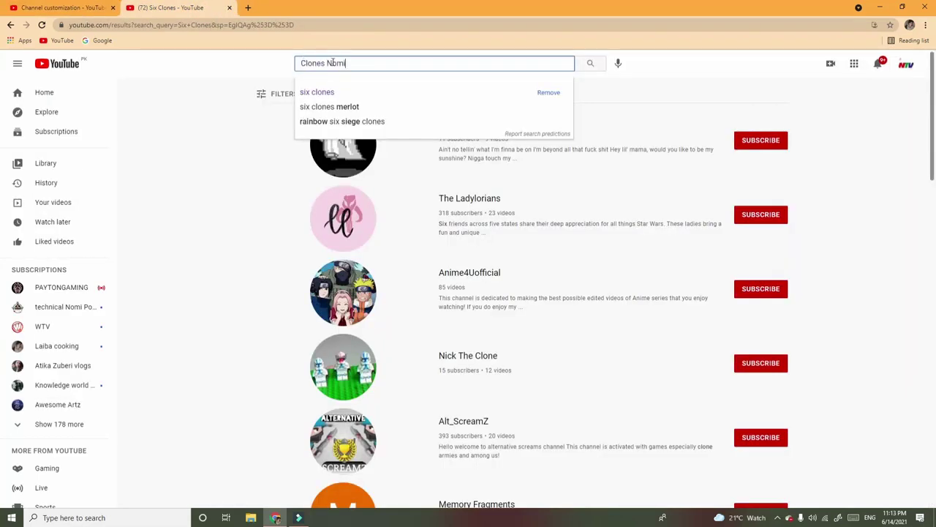
{"action": "left_click", "coordinate": [586, 68]}
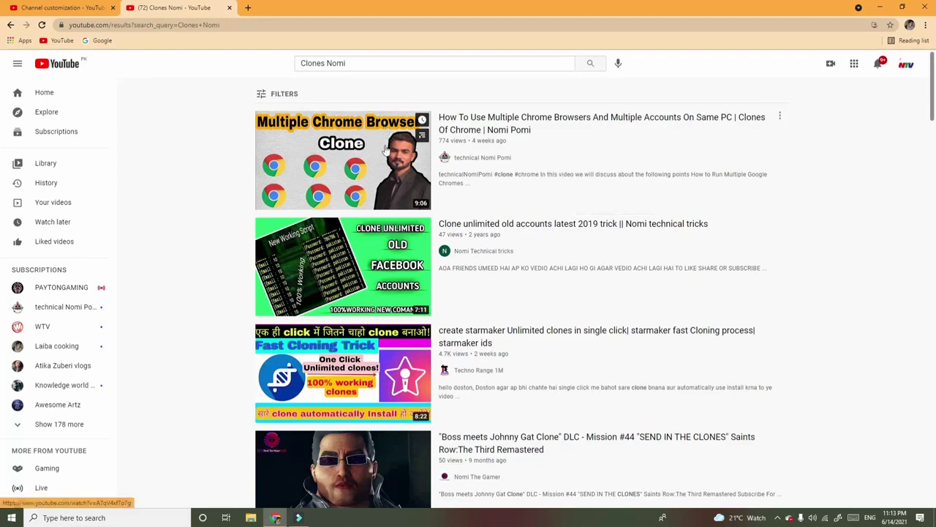
{"action": "scroll", "coordinate": [534, 327], "scroll_direction": "down", "scroll_amount": 4}
{"action": "scroll", "coordinate": [568, 322], "scroll_direction": "down", "scroll_amount": 3}
{"action": "scroll", "coordinate": [568, 322], "scroll_direction": "up", "scroll_amount": 5}
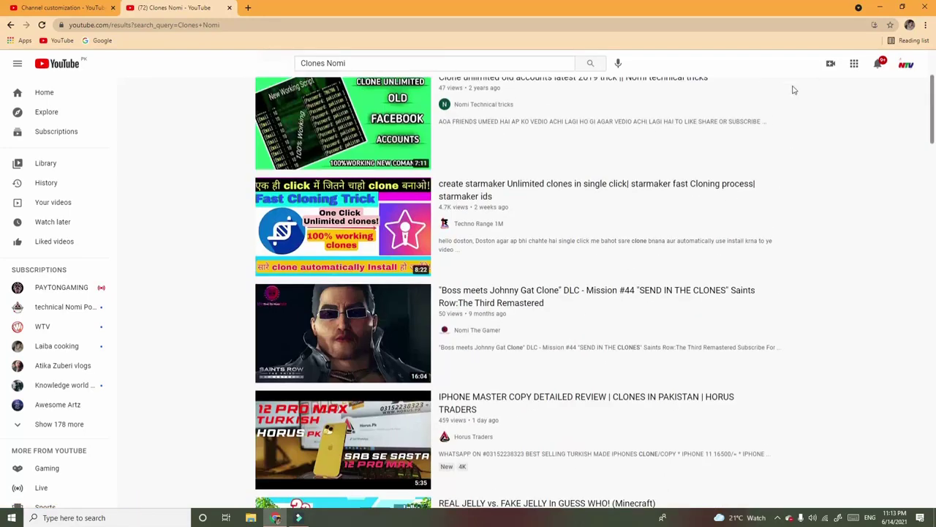
{"action": "scroll", "coordinate": [371, 81], "scroll_direction": "up", "scroll_amount": 3}
Filter the "Clones Nomi" results by type Channel and check the listed channel names
{"action": "left_click", "coordinate": [275, 93]}
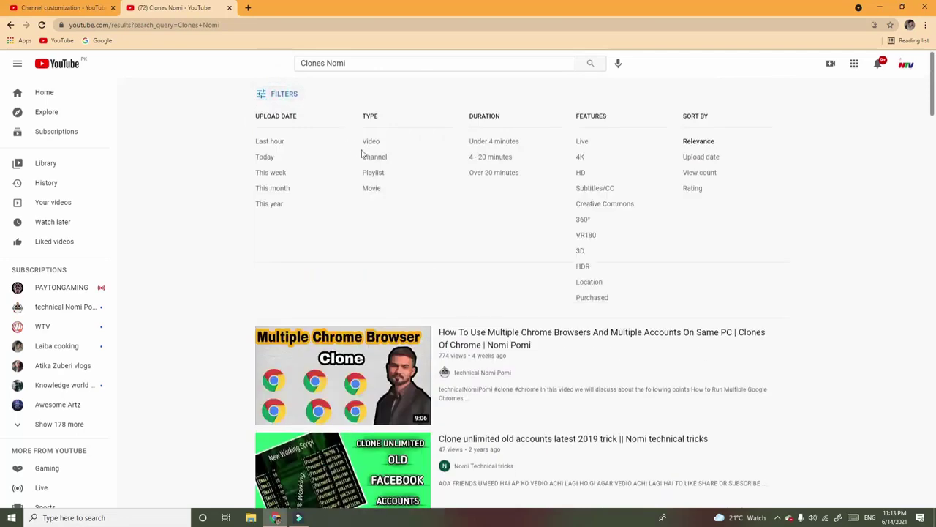
{"action": "left_click", "coordinate": [368, 155]}
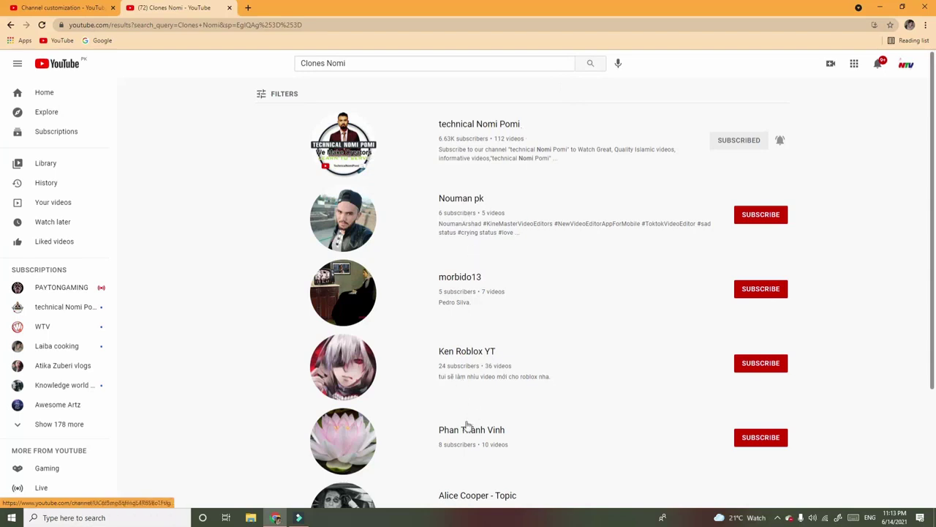
{"action": "scroll", "coordinate": [386, 206], "scroll_direction": "down", "scroll_amount": 2}
{"action": "scroll", "coordinate": [386, 205], "scroll_direction": "up", "scroll_amount": 1}
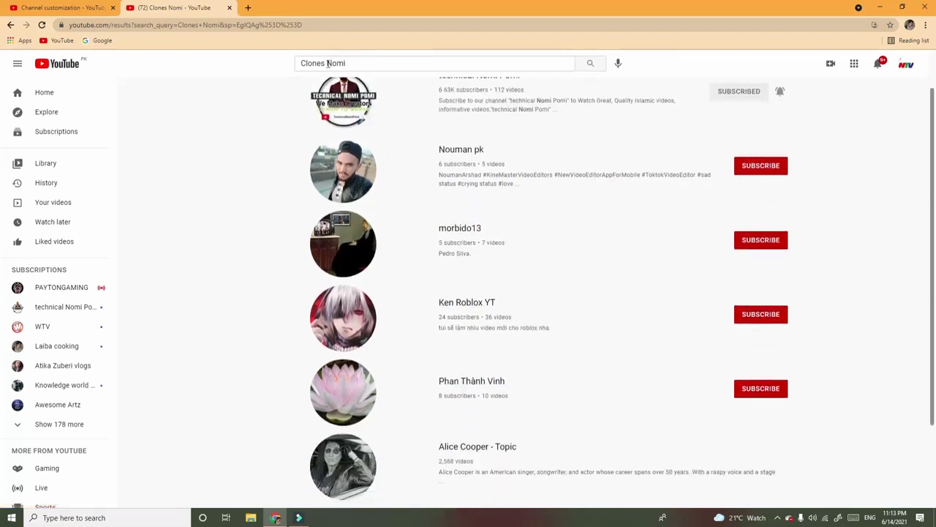
Search YouTube for "Nomi Clones", limit the results to channels, and check whether that name is already in use
{"action": "double_click", "coordinate": [328, 63]}
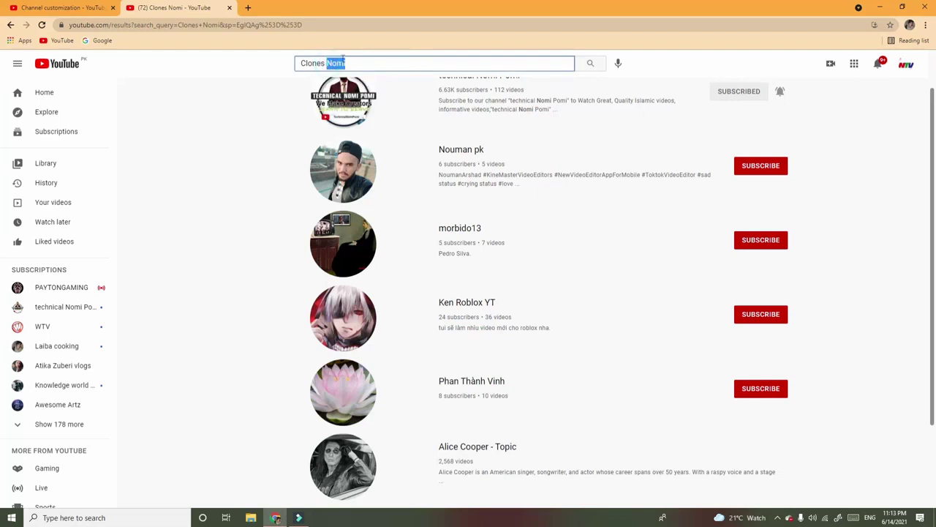
{"action": "left_click", "coordinate": [296, 64]}
{"action": "type", "text": "Nomi"}
{"action": "left_click_drag", "start_coordinate": [341, 63], "coordinate": [388, 63]}
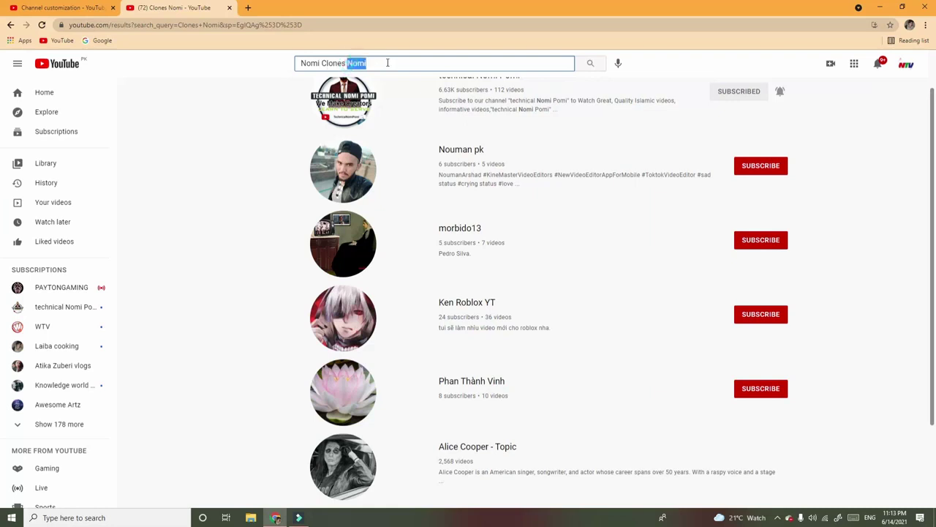
{"action": "key", "text": "BackSpace"}
{"action": "key", "text": "Return"}
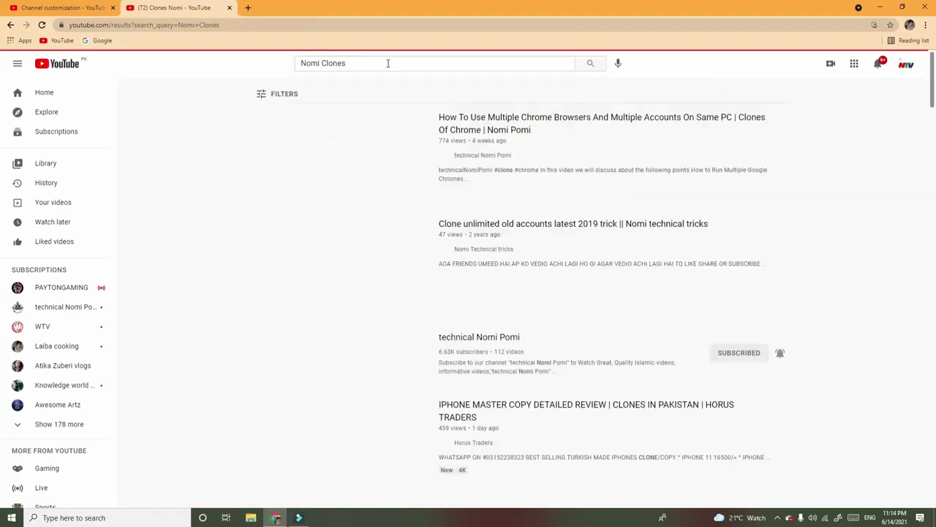
{"action": "left_click", "coordinate": [289, 93]}
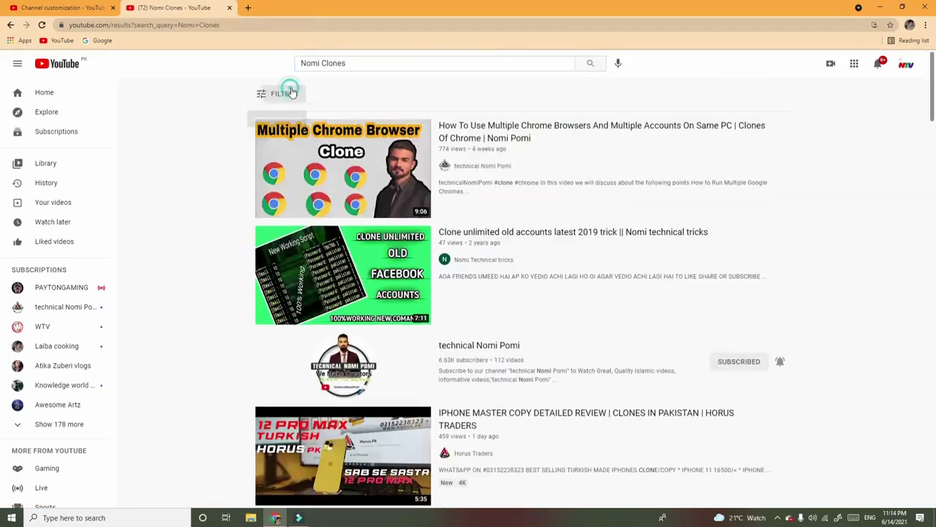
{"action": "left_click", "coordinate": [374, 157]}
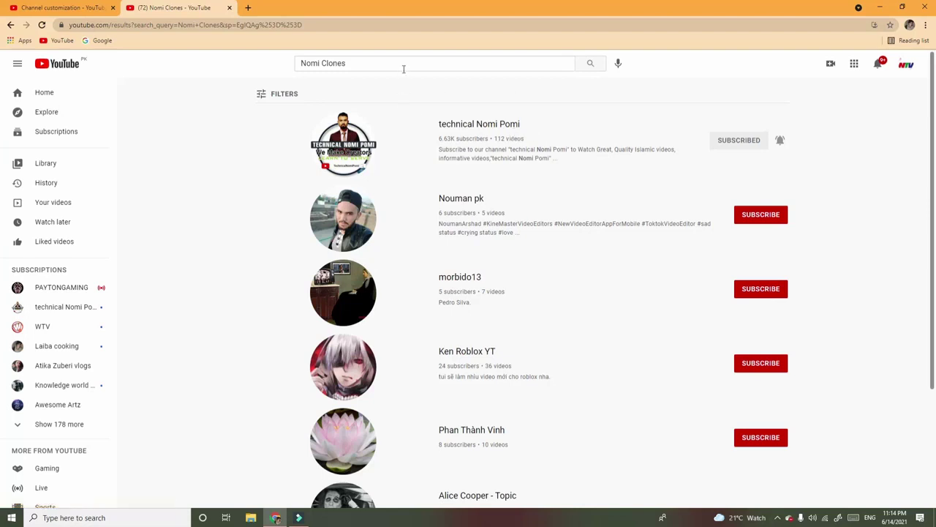
Search YouTube for "Nomi six Clones", filter by type Channel, and look through the listed channels for the same name
{"action": "left_click", "coordinate": [324, 66]}
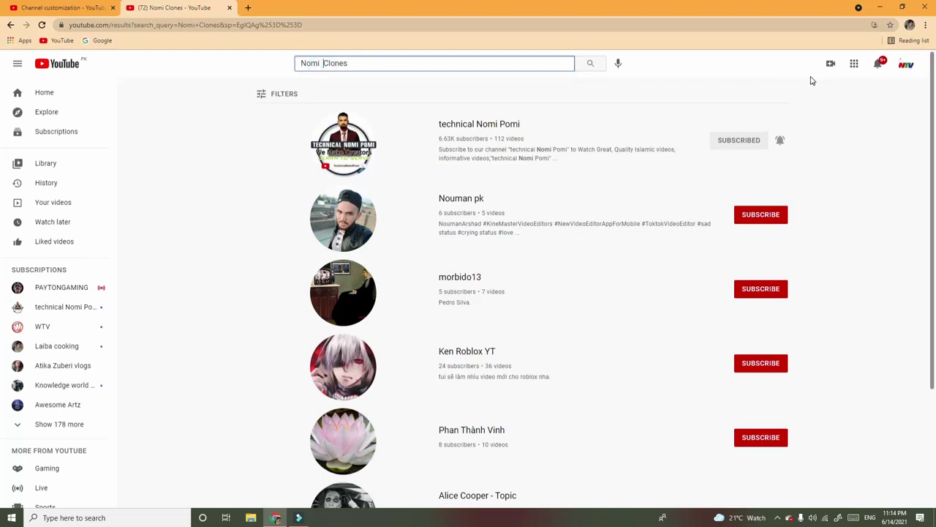
{"action": "type", "text": "six"}
{"action": "key", "text": "Return"}
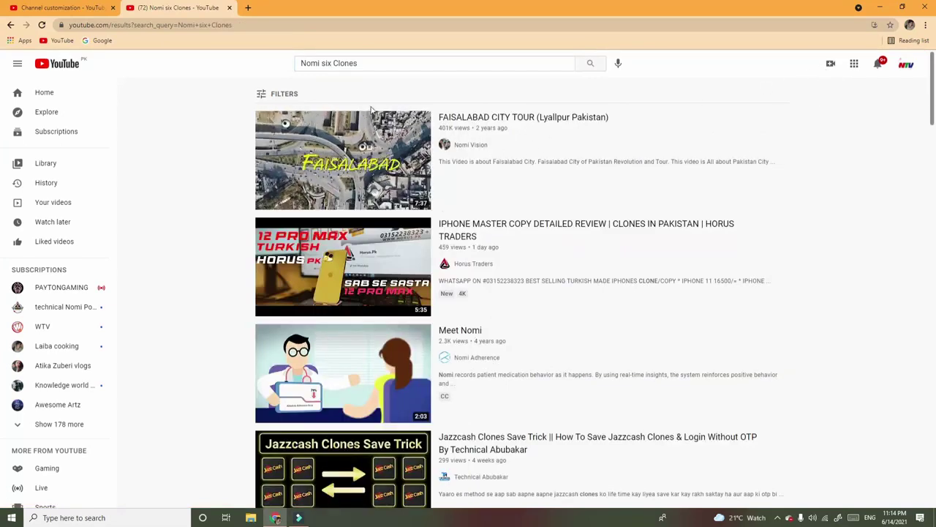
{"action": "left_click", "coordinate": [285, 93]}
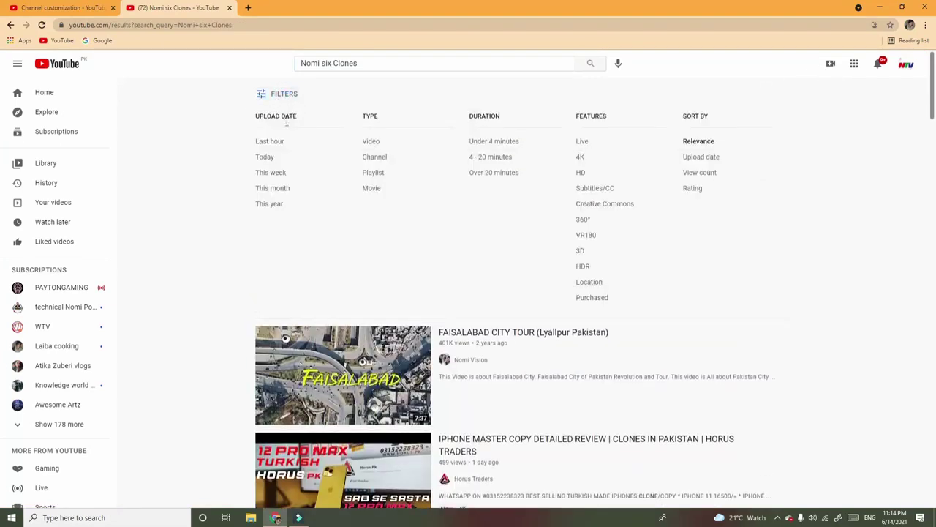
{"action": "left_click", "coordinate": [366, 156]}
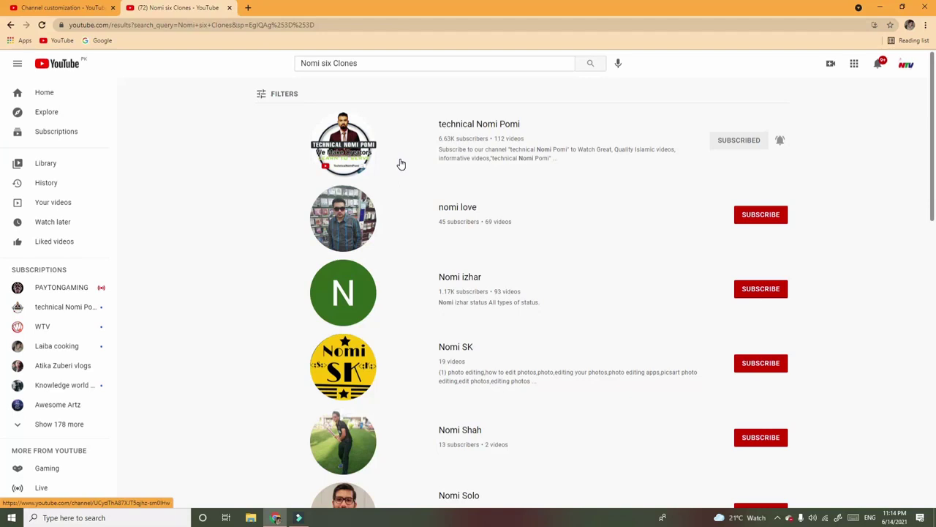
{"action": "scroll", "coordinate": [608, 253], "scroll_direction": "down", "scroll_amount": 5}
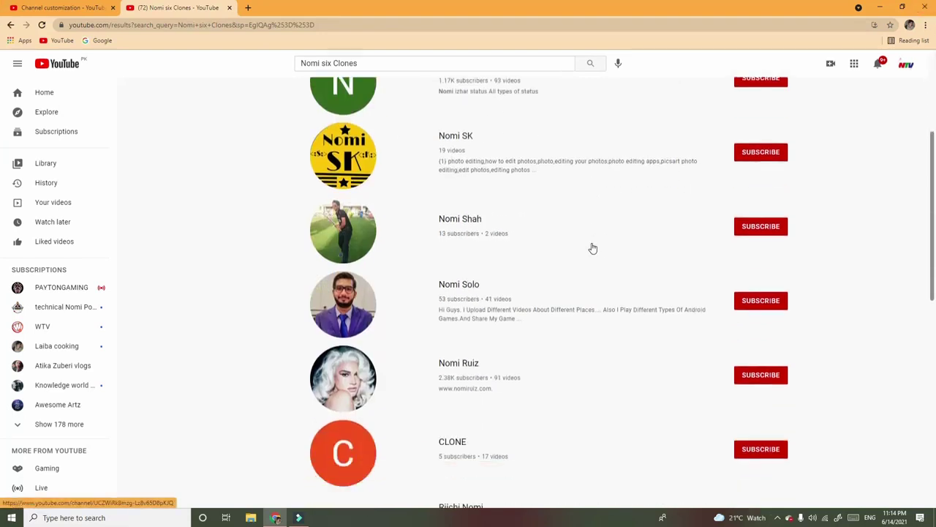
{"action": "scroll", "coordinate": [591, 250], "scroll_direction": "down", "scroll_amount": 3}
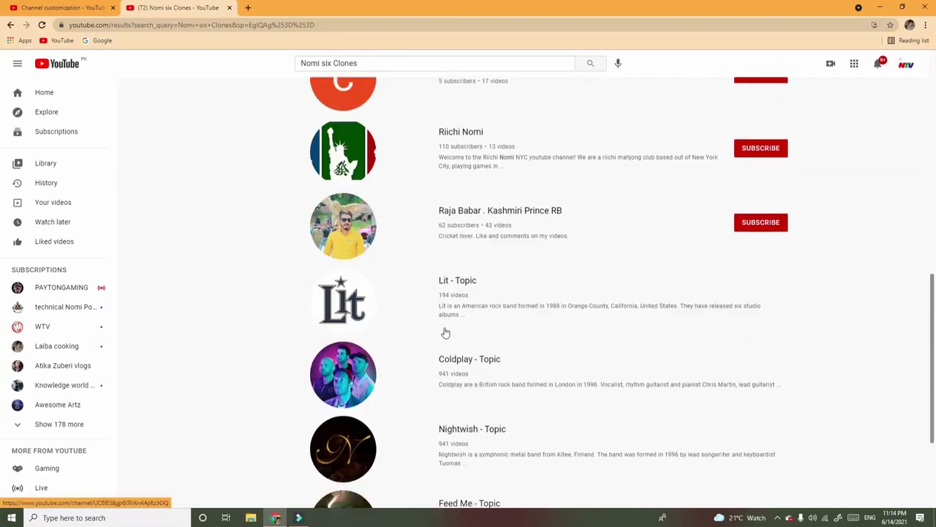
{"action": "scroll", "coordinate": [444, 330], "scroll_direction": "down", "scroll_amount": 1}
{"action": "scroll", "coordinate": [443, 331], "scroll_direction": "up", "scroll_amount": 10}
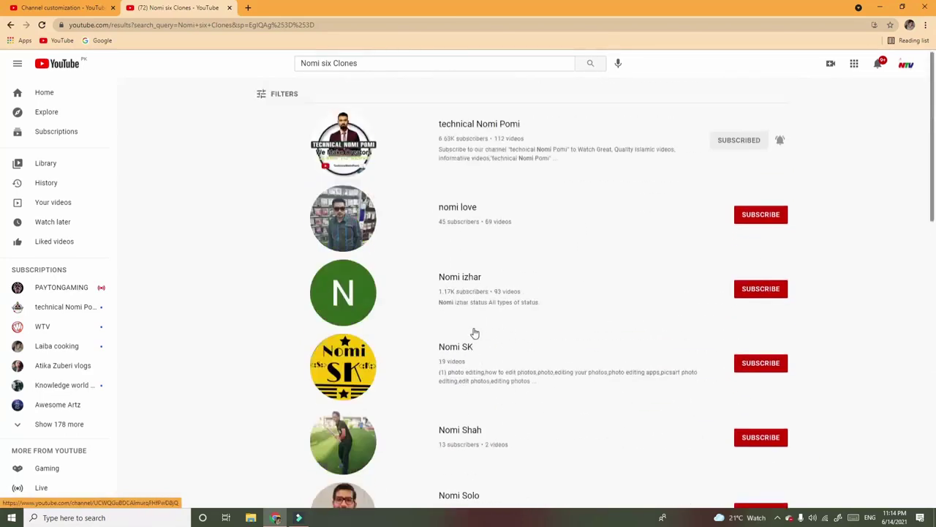
Capitalize the search text as "Nomi Six Clones" and copy it
{"action": "left_click", "coordinate": [397, 62]}
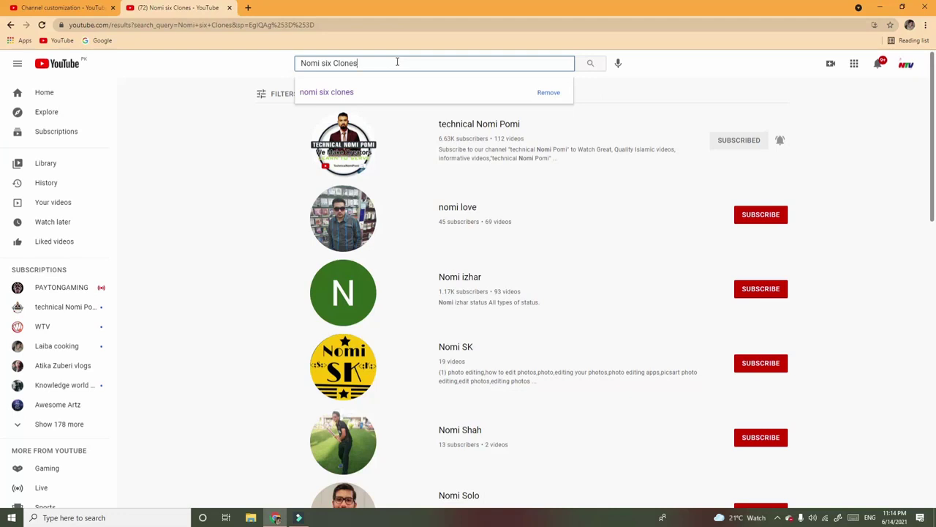
{"action": "left_click", "coordinate": [322, 63]}
{"action": "key", "text": "BackSpace"}
{"action": "type", "text": "S"}
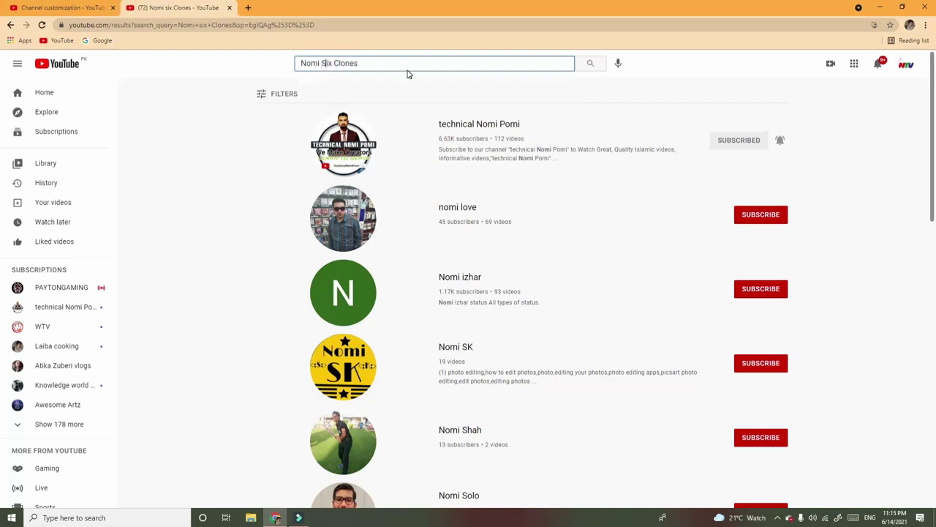
{"action": "left_click", "coordinate": [379, 64]}
{"action": "triple_click", "coordinate": [379, 64]}
{"action": "key", "text": "ctrl+c"}
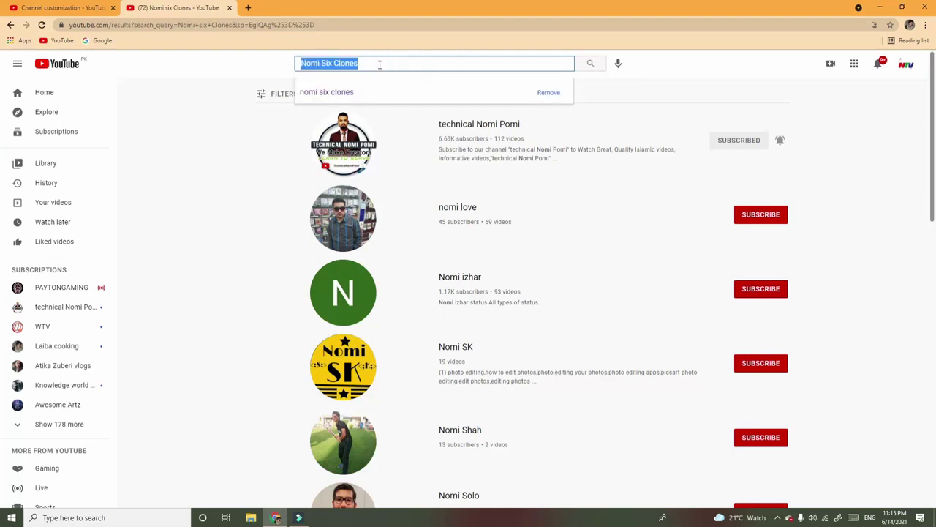
Switch to YouTube Studio, replace the channel name with "Nomi Six Clones", and publish the change
{"action": "left_click", "coordinate": [58, 8]}
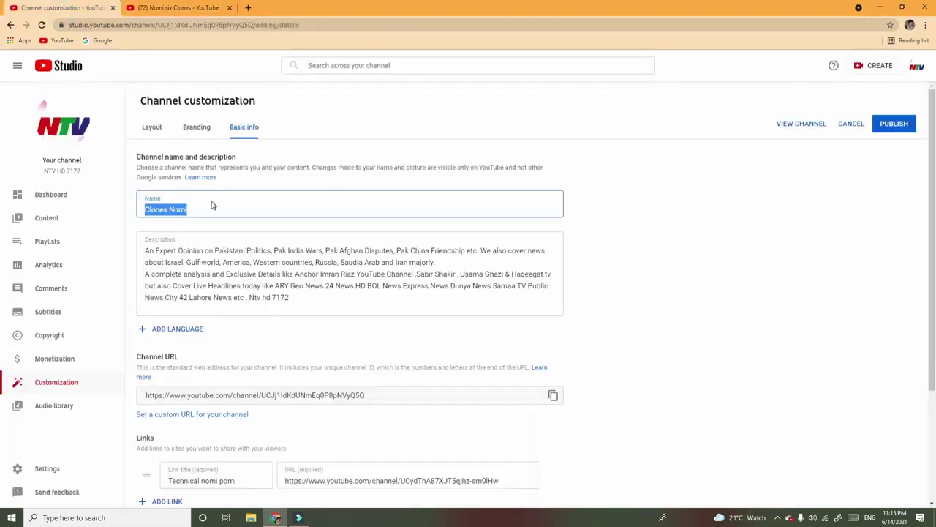
{"action": "key", "text": "ctrl+v"}
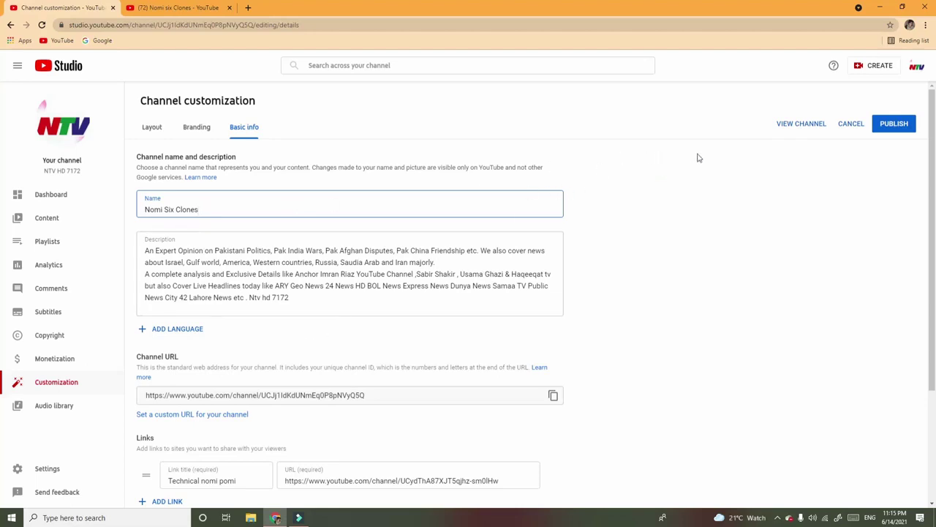
{"action": "left_click", "coordinate": [892, 124]}
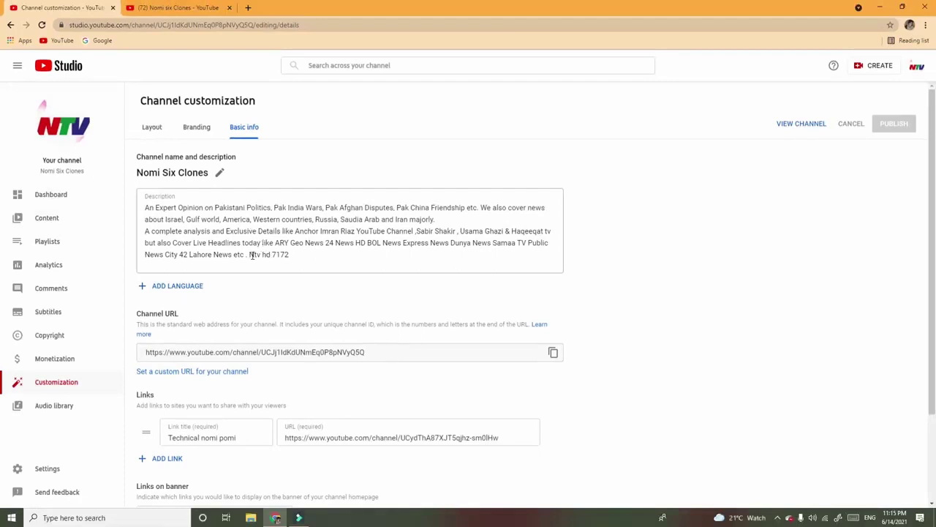
Replace "Ntv hd 7172" at the end of the channel description with the copied name "Nomi Six Clones" and publish
{"action": "left_click_drag", "start_coordinate": [251, 255], "coordinate": [290, 256]}
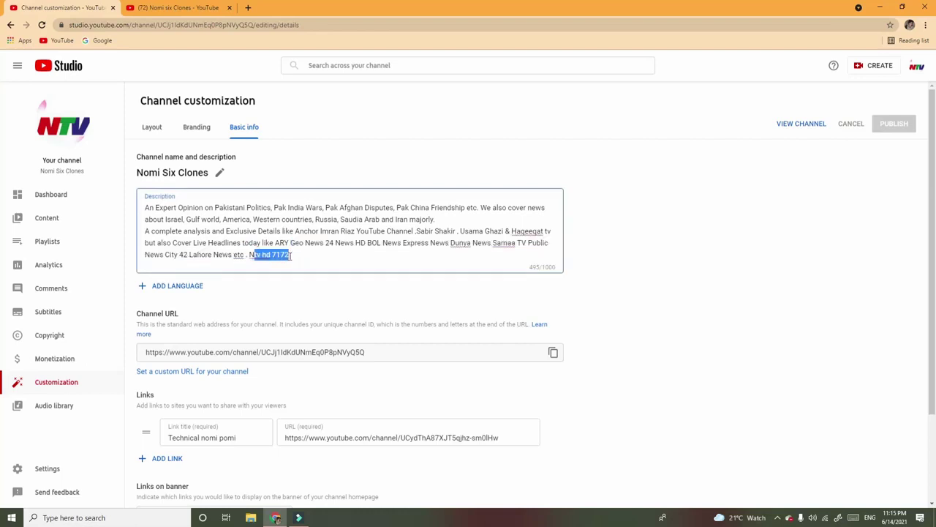
{"action": "left_click", "coordinate": [181, 172]}
{"action": "triple_click", "coordinate": [181, 172]}
{"action": "key", "text": "ctrl+c"}
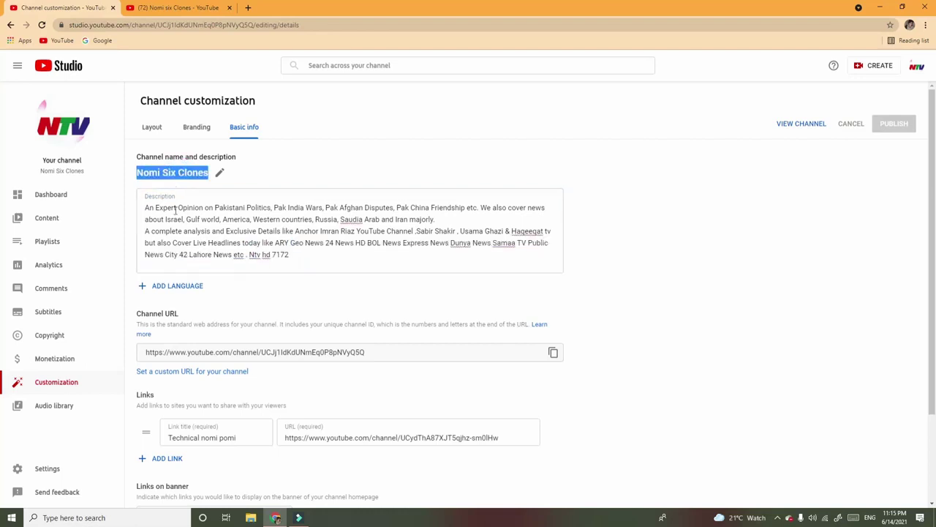
{"action": "left_click", "coordinate": [248, 254]}
{"action": "left_click_drag", "start_coordinate": [249, 253], "coordinate": [297, 254]}
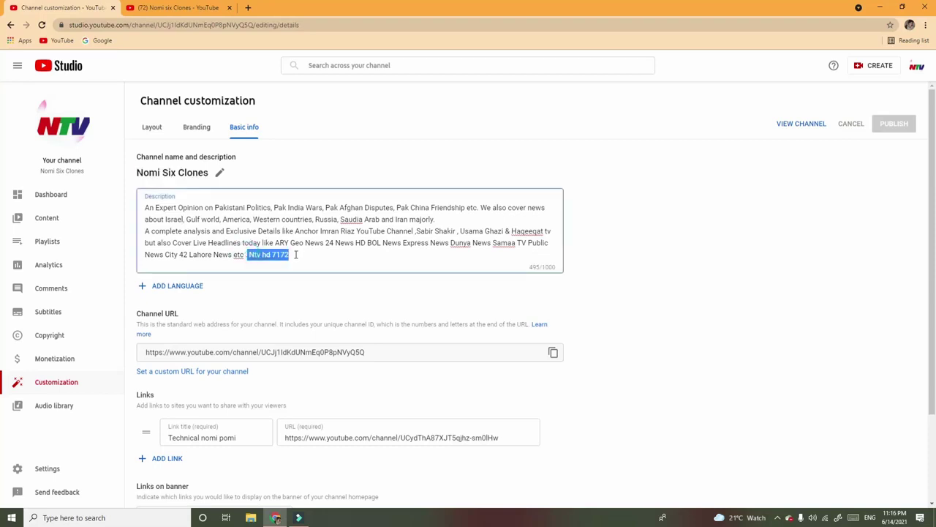
{"action": "key", "text": "ctrl+v"}
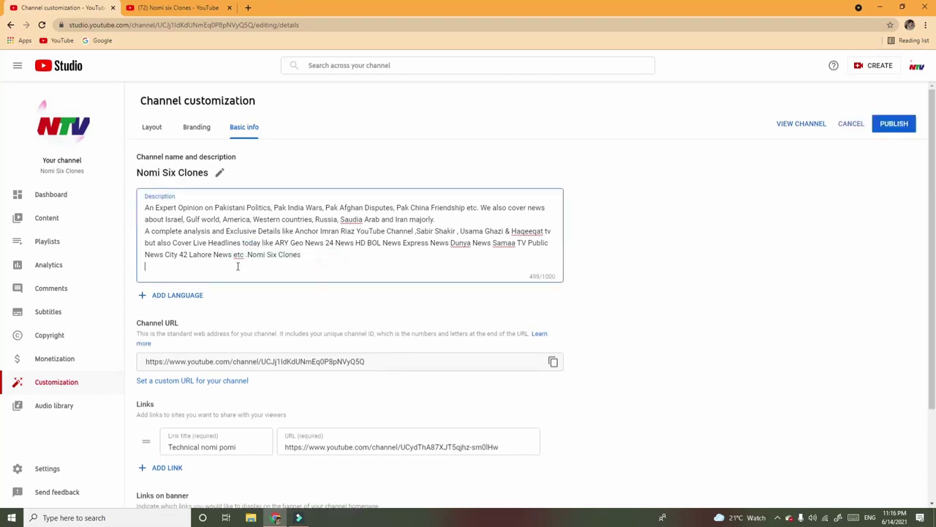
{"action": "scroll", "coordinate": [258, 323], "scroll_direction": "down", "scroll_amount": 2}
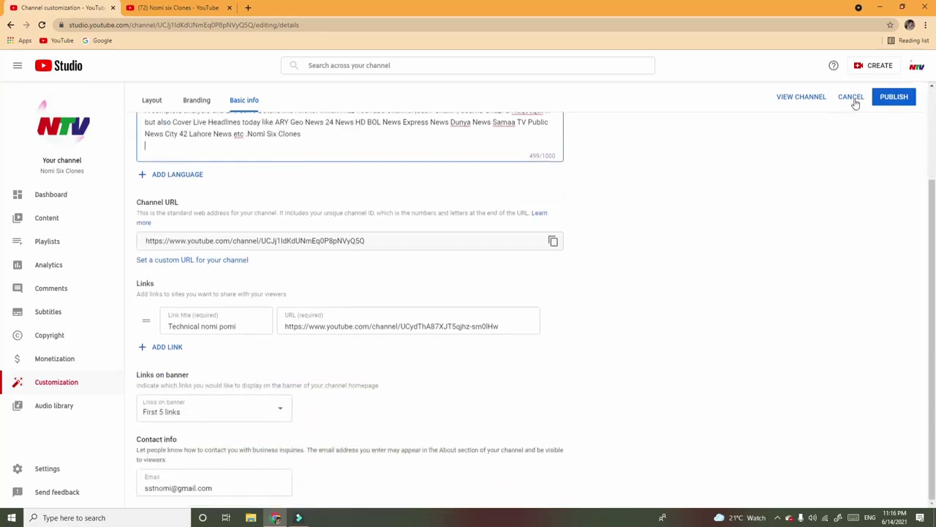
{"action": "left_click", "coordinate": [885, 98]}
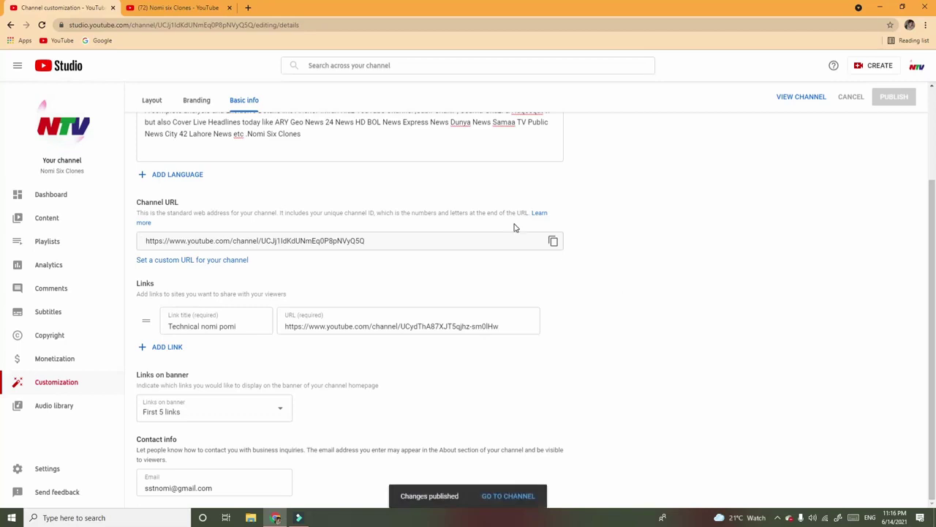
In the channel's basic info settings, remove the keywords "ntv hd 7172", "NTV HD 7172", "NTV7172", "pak news" and "ntv"
{"action": "scroll", "coordinate": [431, 185], "scroll_direction": "up", "scroll_amount": 1}
{"action": "scroll", "coordinate": [431, 186], "scroll_direction": "up", "scroll_amount": 1}
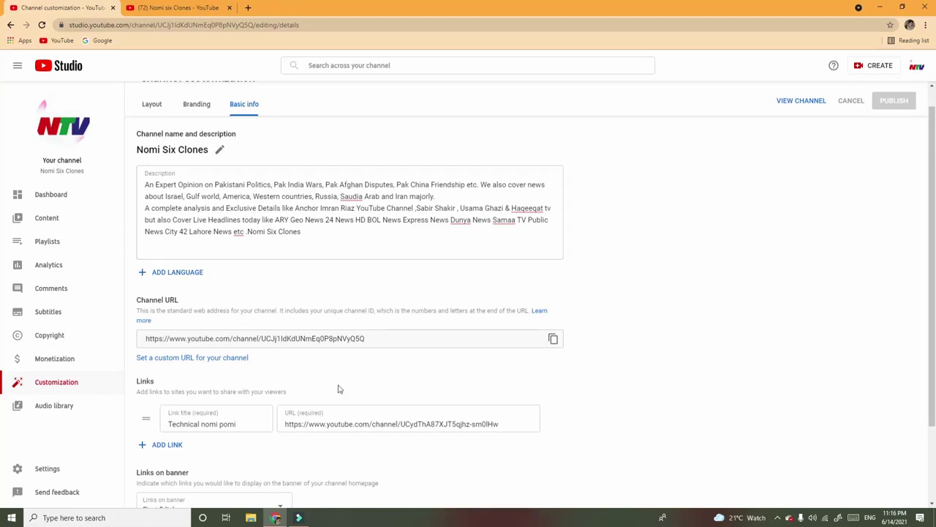
{"action": "left_click", "coordinate": [46, 470]}
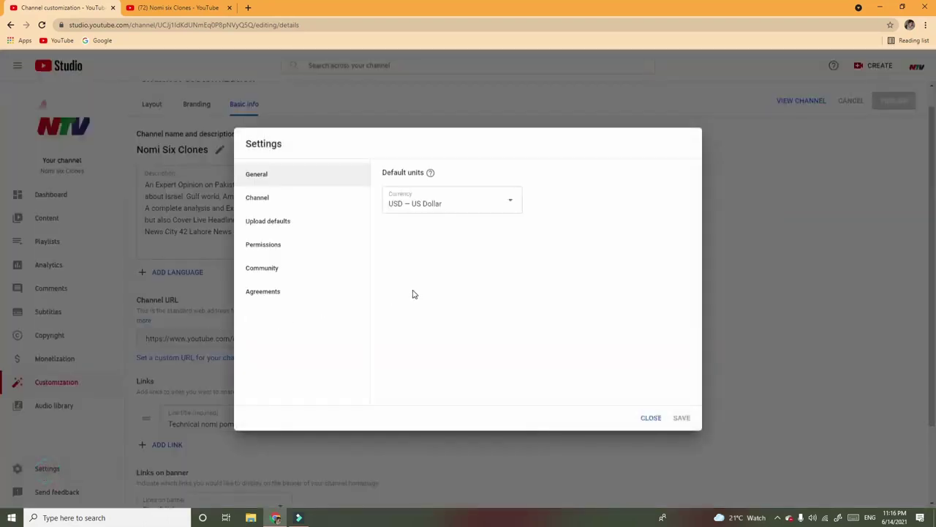
{"action": "left_click", "coordinate": [273, 200]}
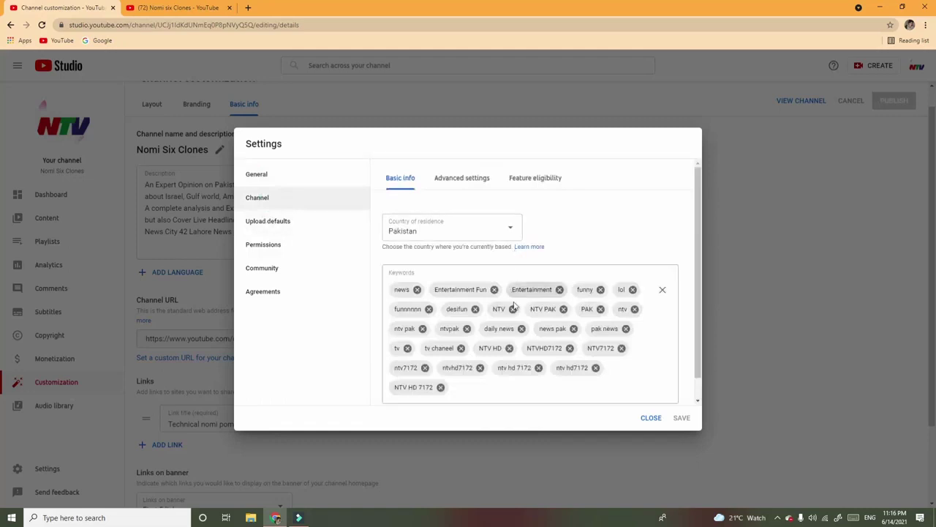
{"action": "scroll", "coordinate": [497, 368], "scroll_direction": "down", "scroll_amount": 1}
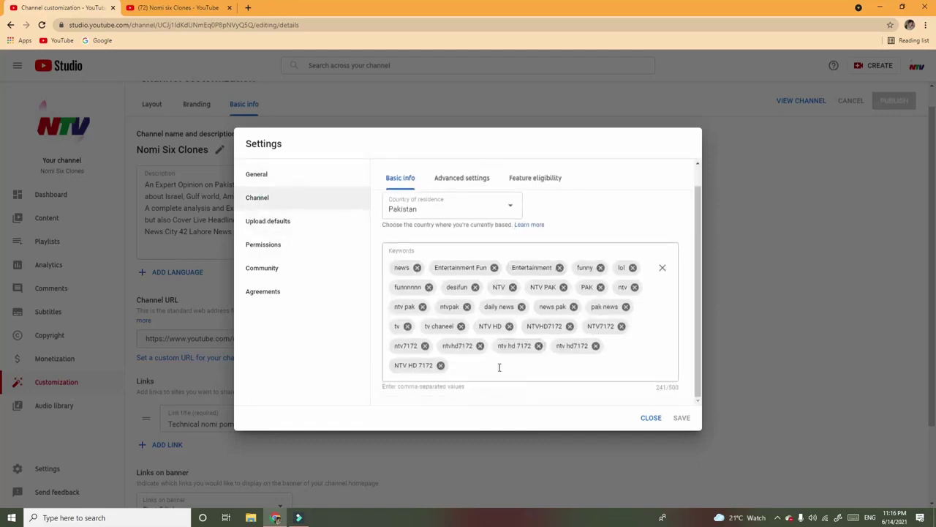
{"action": "left_click", "coordinate": [538, 345]}
{"action": "left_click", "coordinate": [599, 365]}
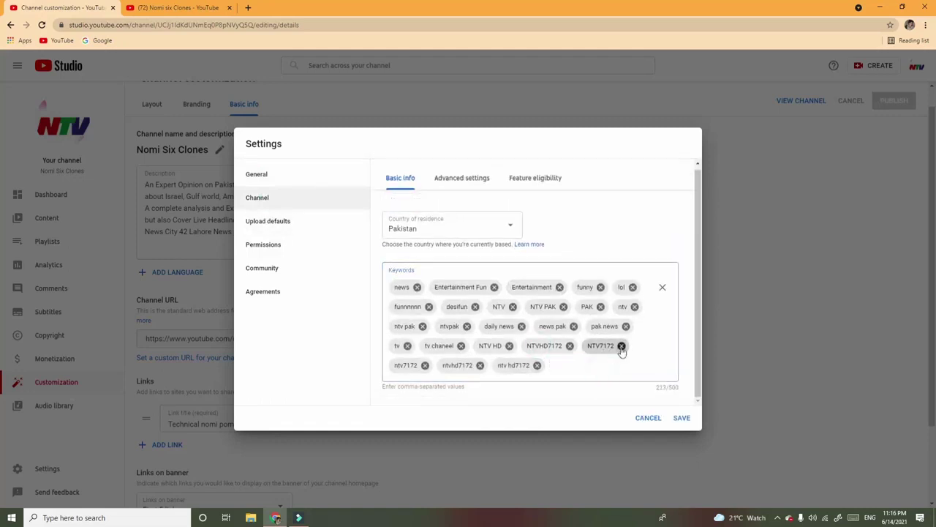
{"action": "left_click", "coordinate": [621, 346]}
{"action": "left_click", "coordinate": [626, 326]}
{"action": "left_click", "coordinate": [633, 306]}
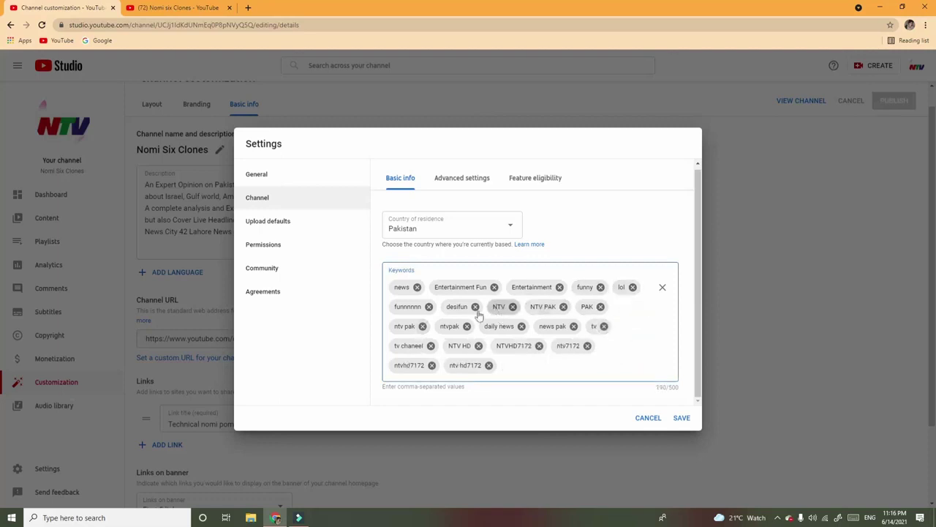
Remove the channel keywords "NTV", "daily news", "news pak", "ntvpak", "NTVHD7172" and "ntvhd7172"
{"action": "left_click", "coordinate": [512, 306]}
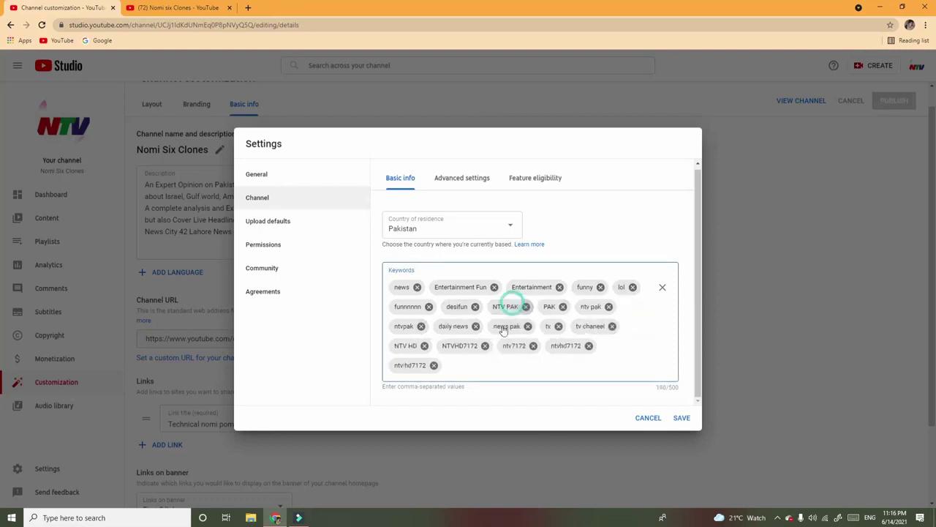
{"action": "left_click", "coordinate": [475, 326]}
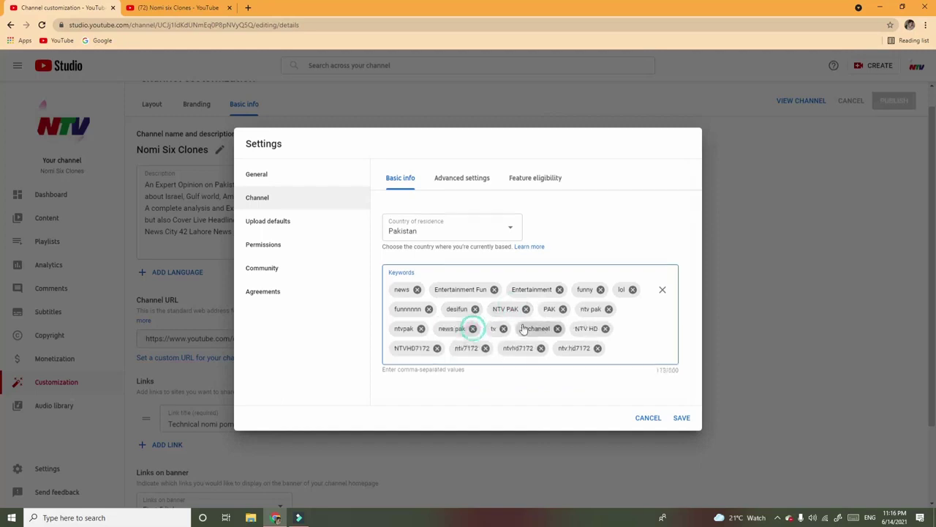
{"action": "left_click", "coordinate": [473, 328]}
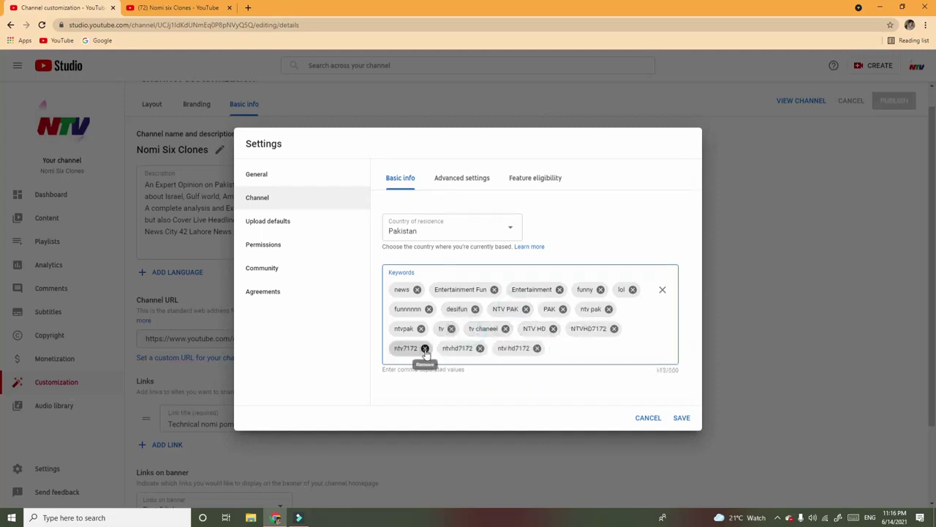
{"action": "left_click", "coordinate": [422, 328]}
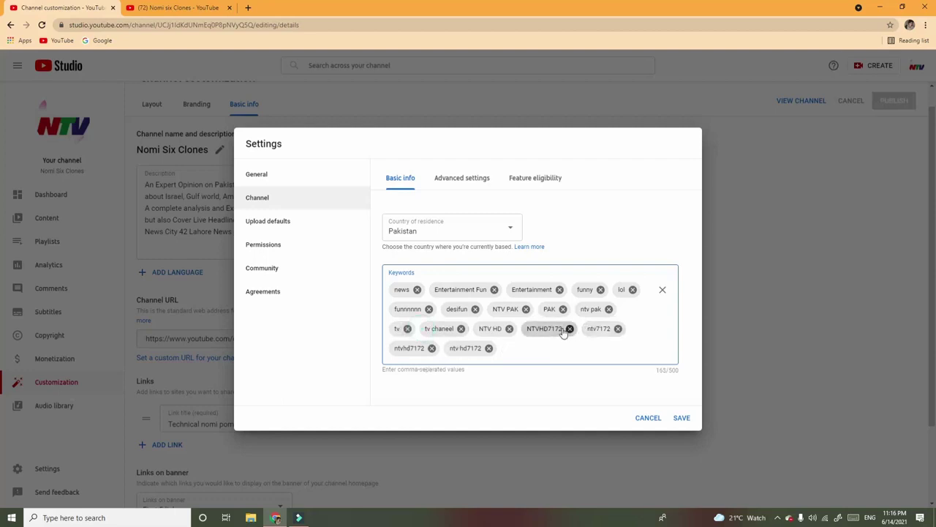
{"action": "left_click", "coordinate": [569, 328]}
{"action": "left_click", "coordinate": [612, 329]}
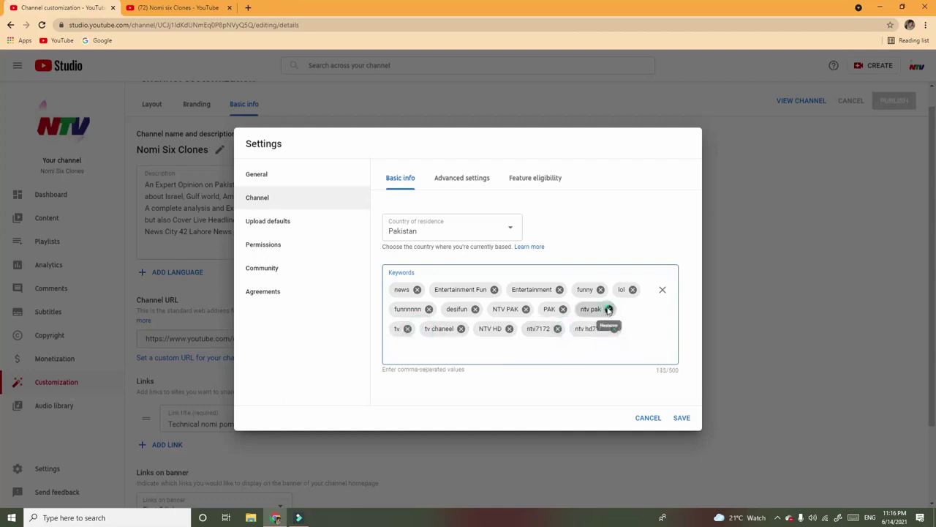
Remove the remaining old-name channel keywords "ntv pak", "NTV PAK", "ntv7172", "ntv hd7172" and "NTV HD"
{"action": "left_click", "coordinate": [608, 308]}
{"action": "left_click", "coordinate": [525, 309]}
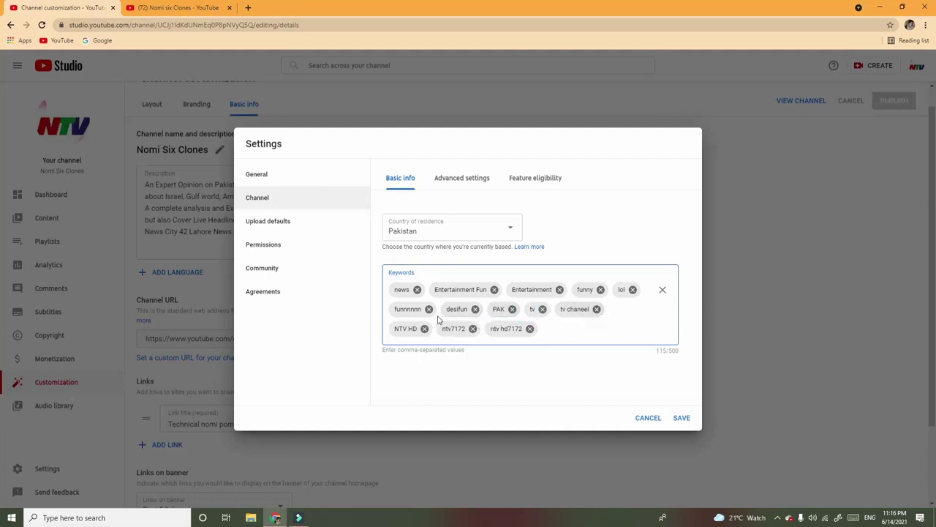
{"action": "left_click", "coordinate": [473, 328]}
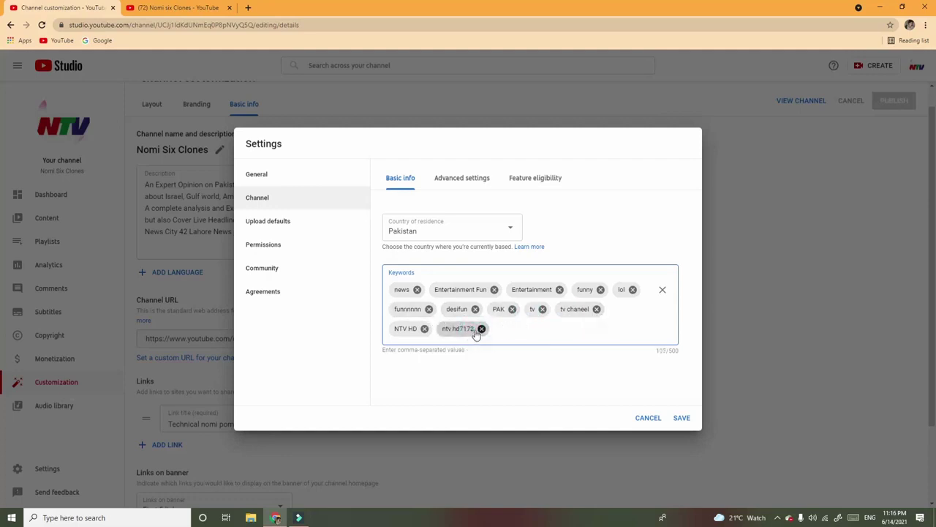
{"action": "left_click", "coordinate": [479, 329]}
{"action": "left_click", "coordinate": [424, 328]}
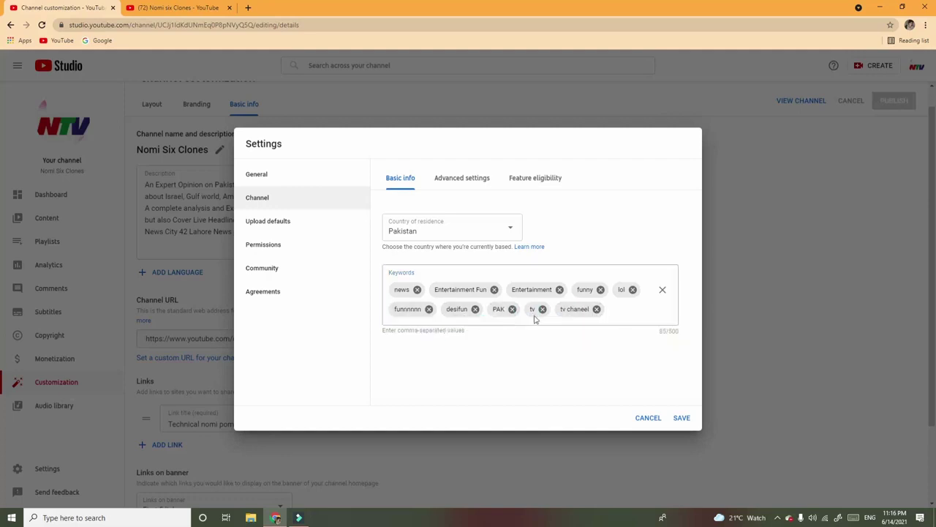
Add the channel keywords "Nomi Six Clones", "nomi six clones", "nomi six" and "nomi clones"
{"action": "left_click", "coordinate": [628, 313]}
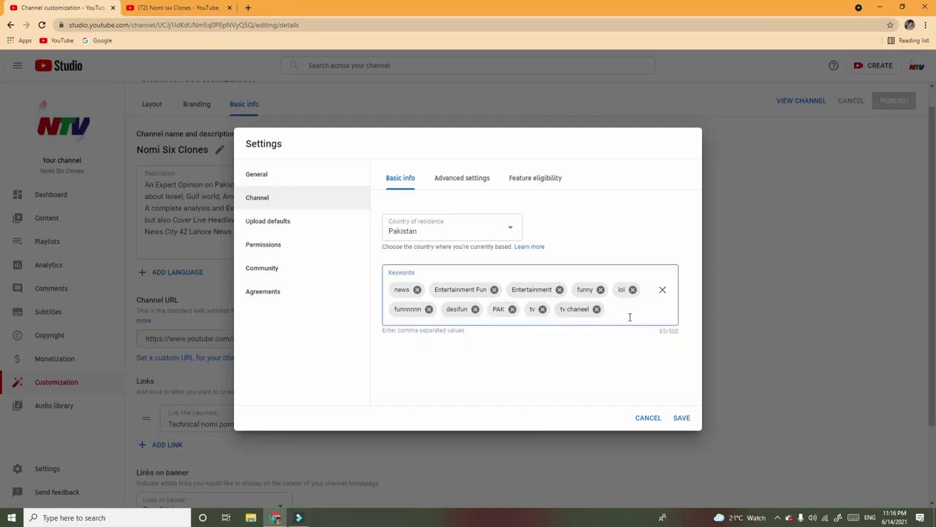
{"action": "type", "text": "Nomi Six Clones"}
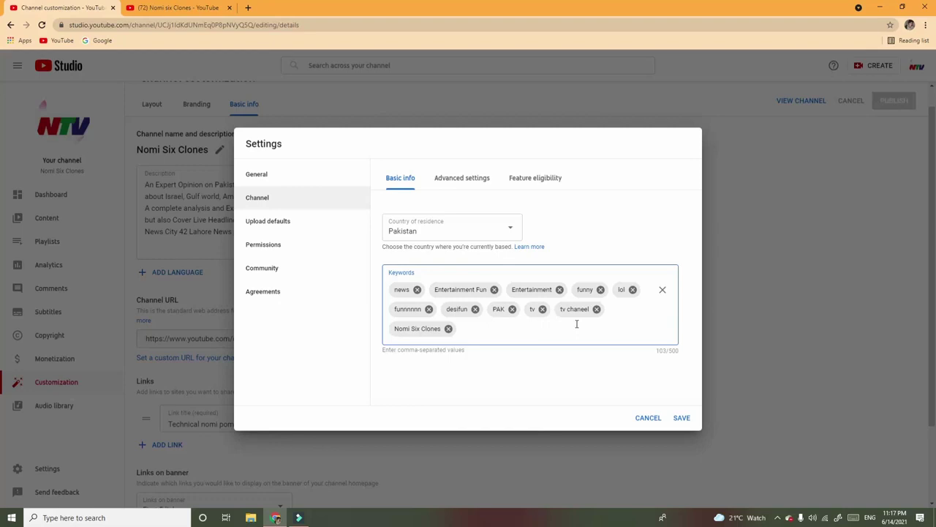
{"action": "type", "text": "nomi six clones"}
{"action": "key", "text": "Return"}
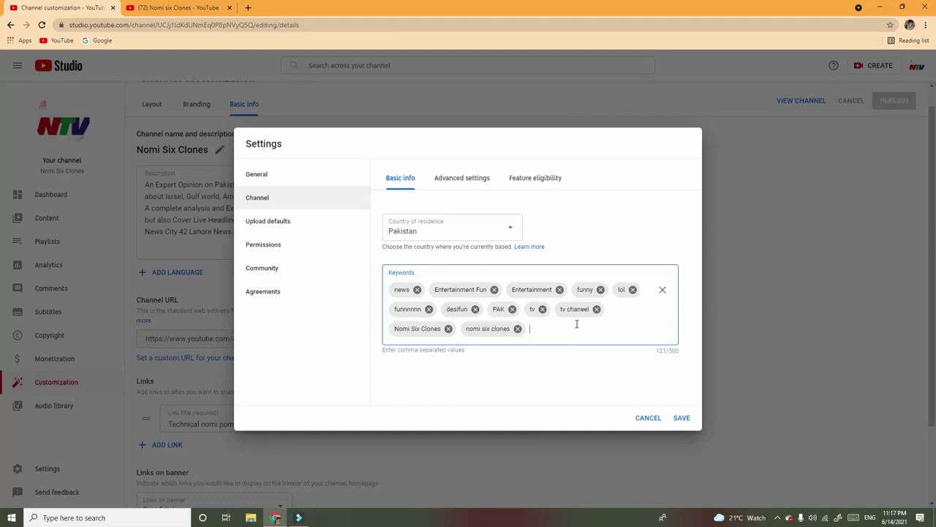
{"action": "type", "text": "nomi six"}
{"action": "key", "text": "Return"}
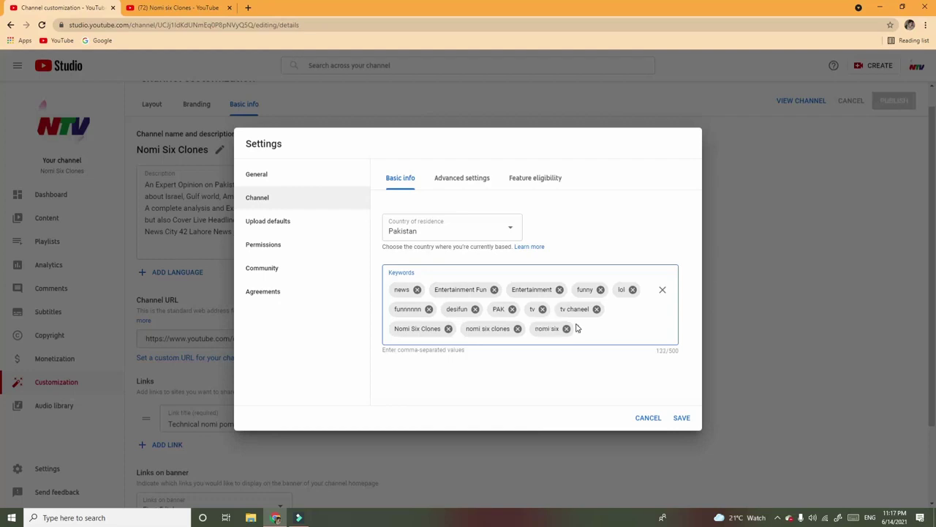
{"action": "type", "text": "nomi clones"}
{"action": "key", "text": "Return"}
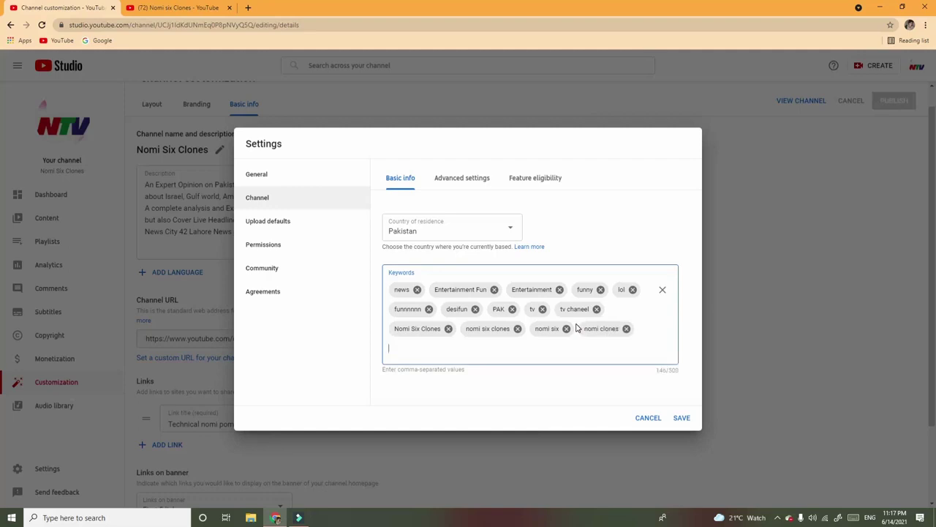
Add the lowercase channel keywords without spaces: "nomisixclones", "nomisix" and "nomiclones"
{"action": "type", "text": "nomisixclones"}
{"action": "key", "text": "Return"}
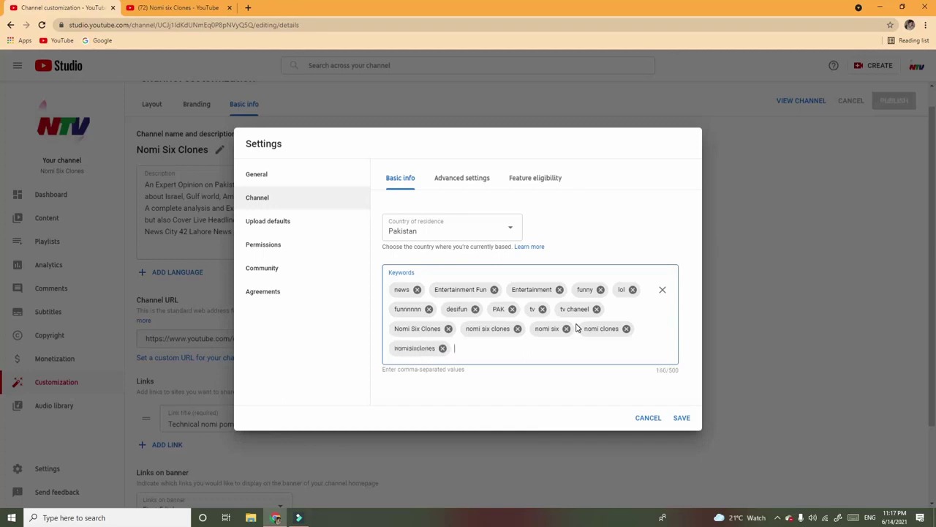
{"action": "type", "text": "nomisix"}
{"action": "key", "text": "Return"}
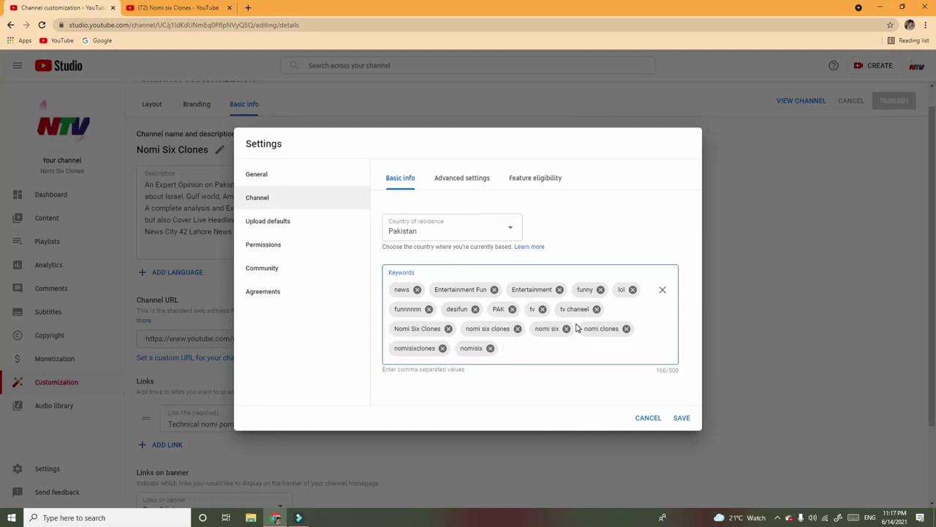
{"action": "type", "text": "nomiclones"}
{"action": "key", "text": "Return"}
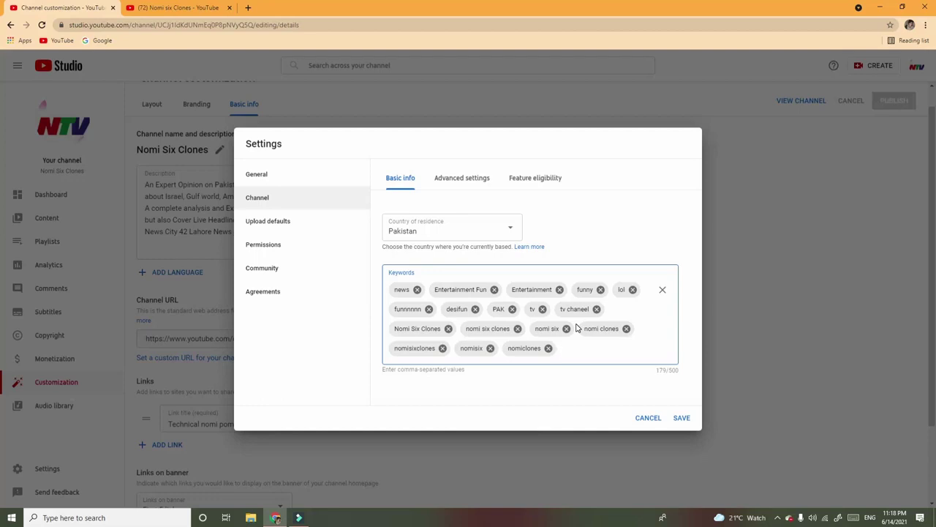
Add the uppercase channel keywords "NOMI" and "NOMI SIX"
{"action": "key", "text": "Caps_Lock"}
{"action": "type", "text": "NOMI"}
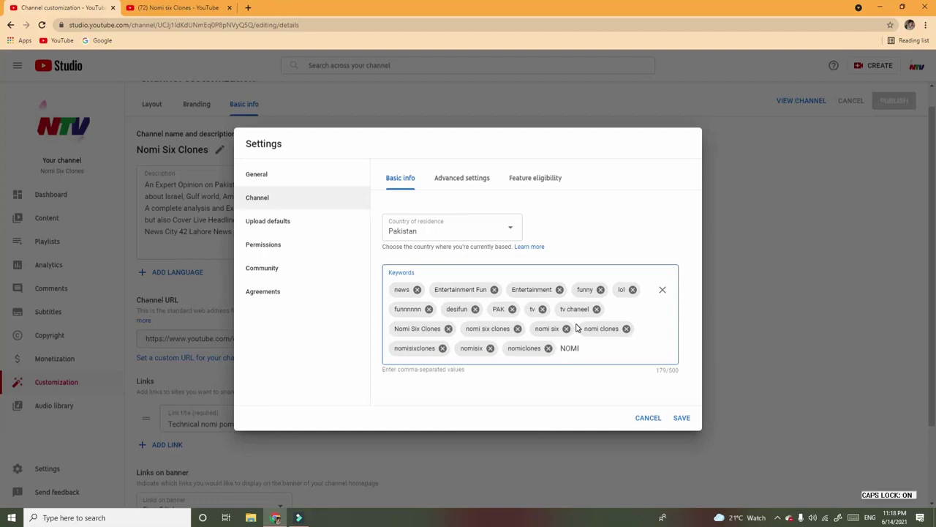
{"action": "key", "text": "comma"}
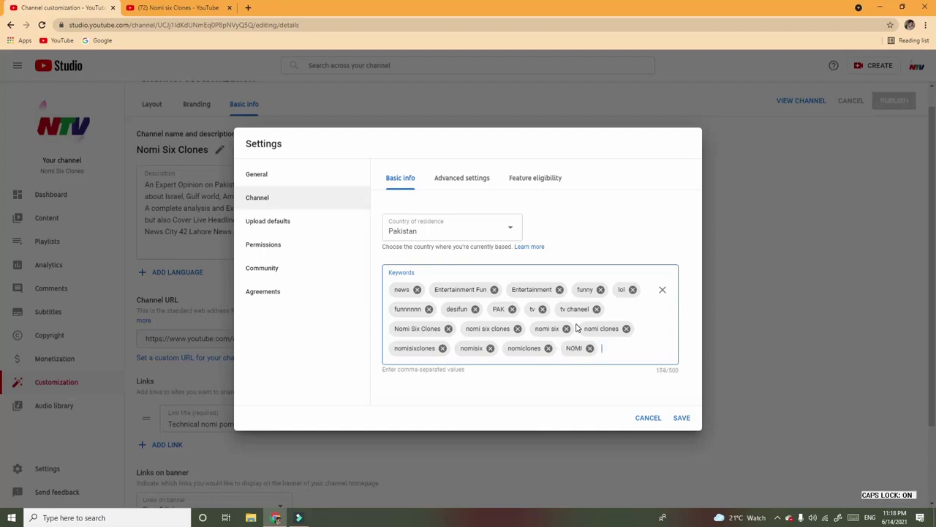
{"action": "type", "text": "NOMI SOIX"}
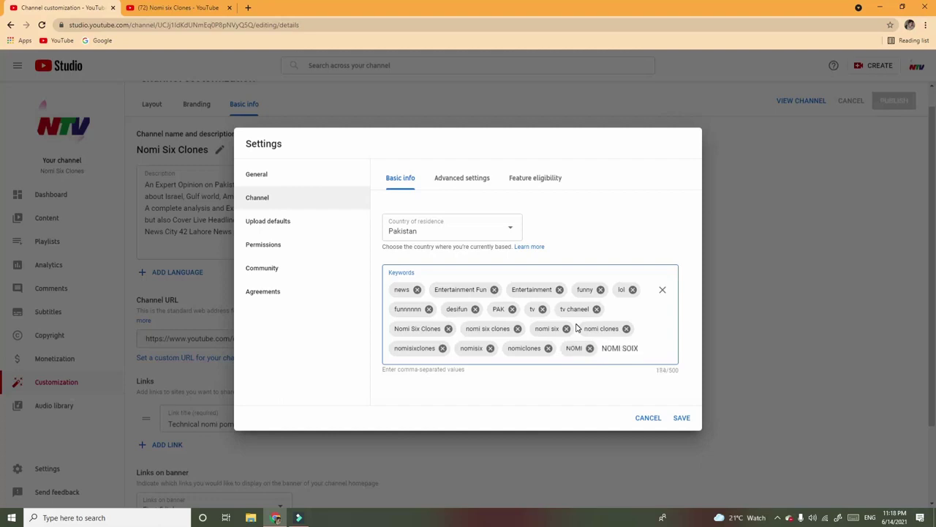
{"action": "key", "text": "BackSpace"}
{"action": "key", "text": "BackSpace"}
{"action": "key", "text": "BackSpace"}
{"action": "type", "text": "IX"}
{"action": "key", "text": "Return"}
Add the uppercase channel keywords "NOMI CLONES" and "NOMI SIX CLONES"
{"action": "type", "text": "N"}
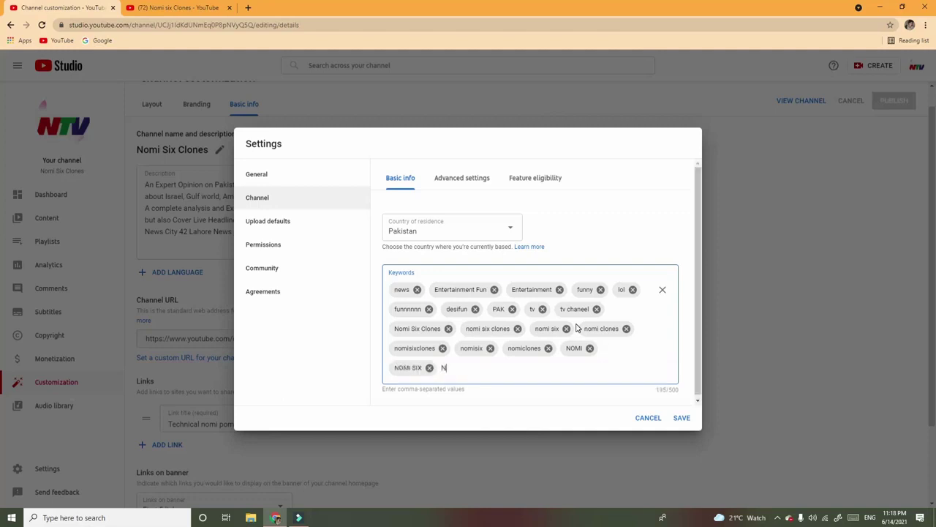
{"action": "type", "text": "OMI CLONES"}
{"action": "key", "text": "Return"}
{"action": "type", "text": "NOMI"}
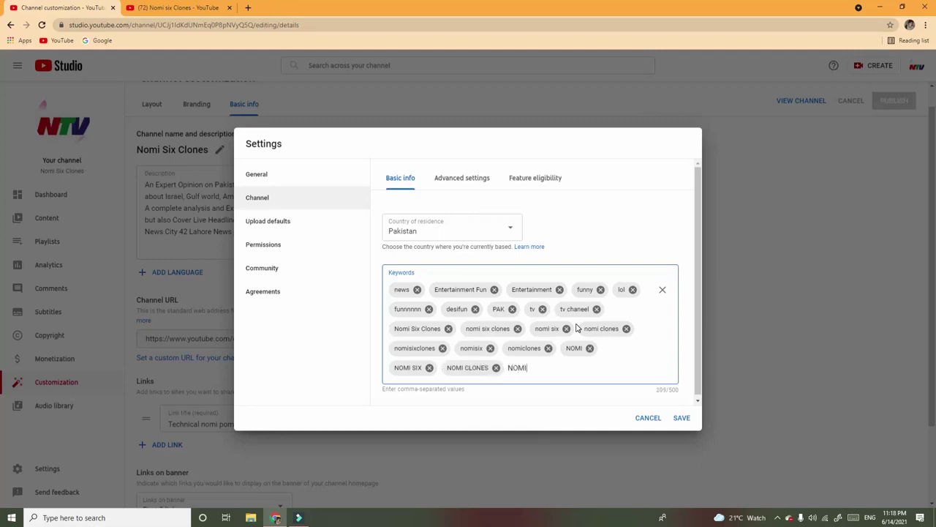
{"action": "type", "text": " SIX CLONES"}
{"action": "key", "text": "Return"}
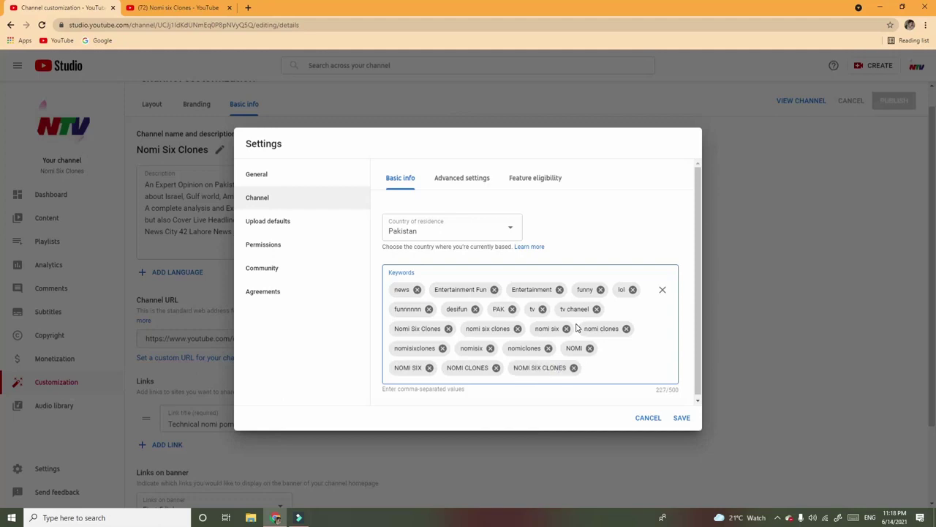
Add the uppercase channel keywords "NOMISIX", "NOMICLONES" and "NOMISIXCLONES", and save the channel settings
{"action": "type", "text": "NOMISIX"}
{"action": "key", "text": "Return"}
{"action": "type", "text": "NO"}
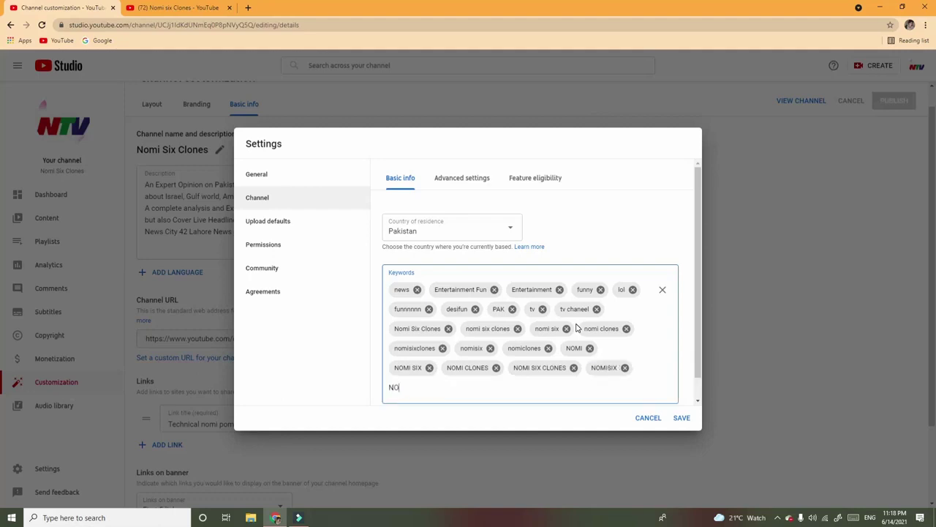
{"action": "type", "text": "MICLONES"}
{"action": "key", "text": "Return"}
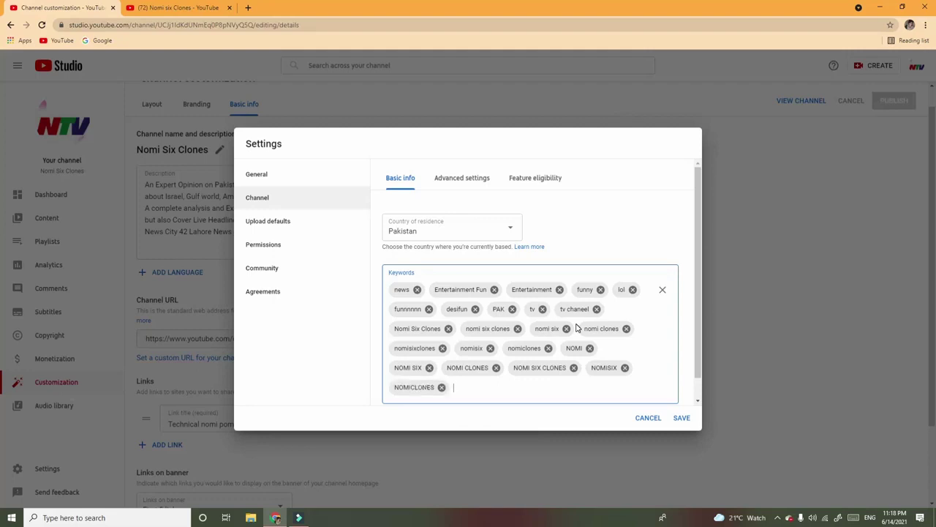
{"action": "type", "text": "NOMISIXCLONES"}
{"action": "key", "text": "Return"}
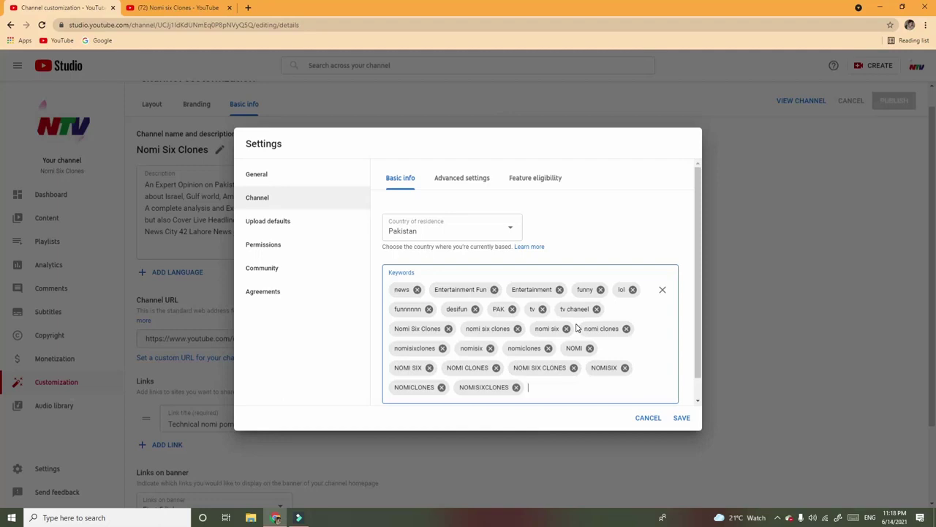
{"action": "right_click", "coordinate": [576, 328]}
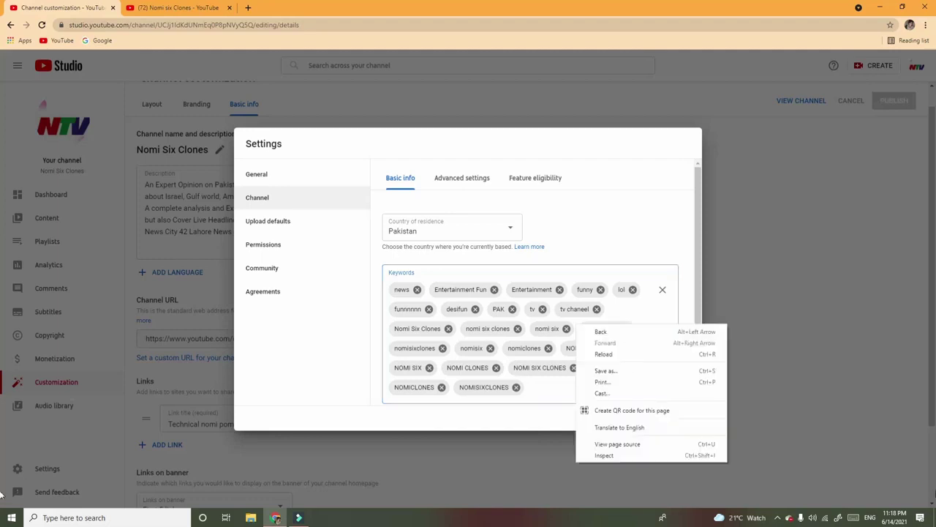
{"action": "left_click", "coordinate": [673, 237]}
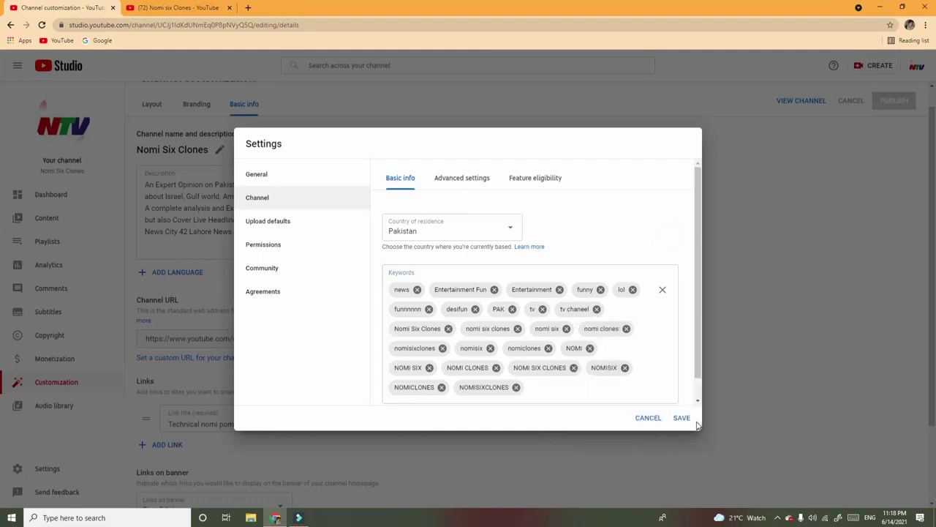
{"action": "left_click", "coordinate": [681, 417]}
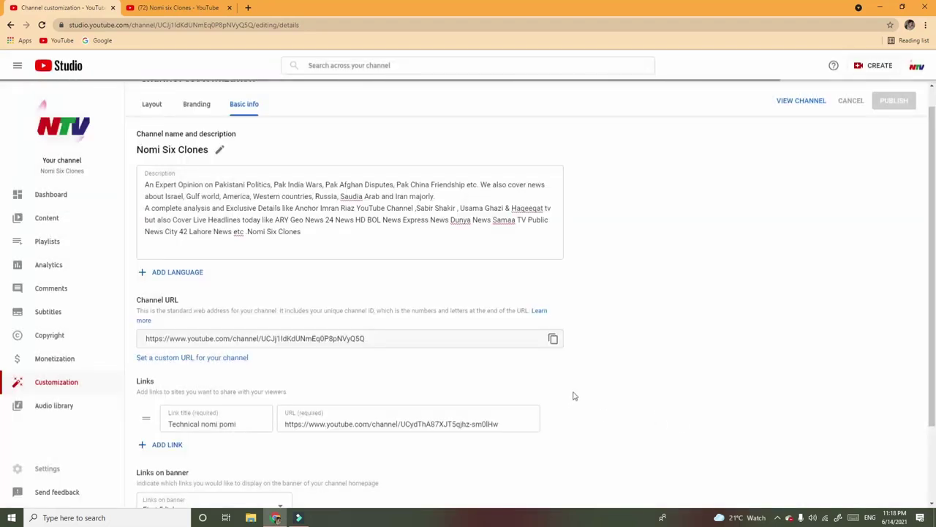
In the channel's upload defaults, remove the tags "hd7172", "hd 7172", "ntvhd" and "NTV HD 7172"
{"action": "left_click", "coordinate": [44, 468]}
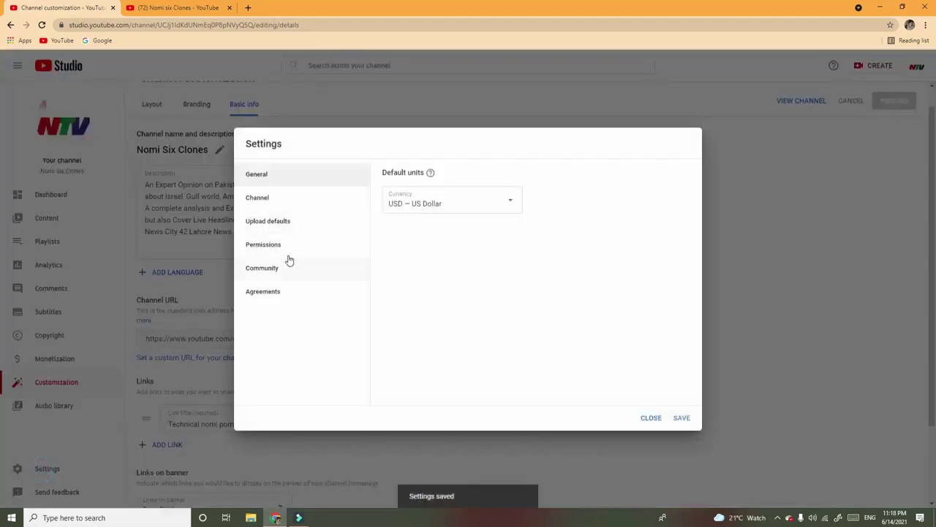
{"action": "left_click", "coordinate": [303, 220]}
{"action": "scroll", "coordinate": [451, 292], "scroll_direction": "down", "scroll_amount": 2}
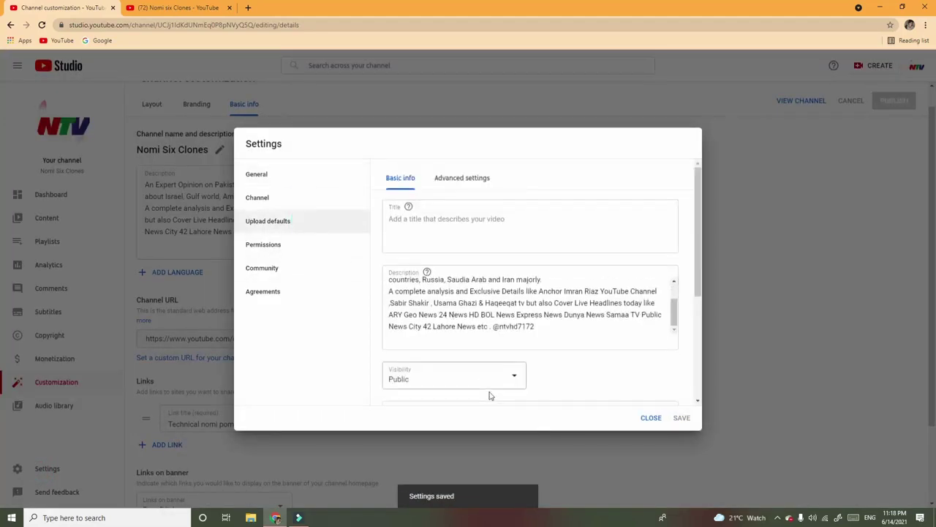
{"action": "scroll", "coordinate": [489, 392], "scroll_direction": "down", "scroll_amount": 5}
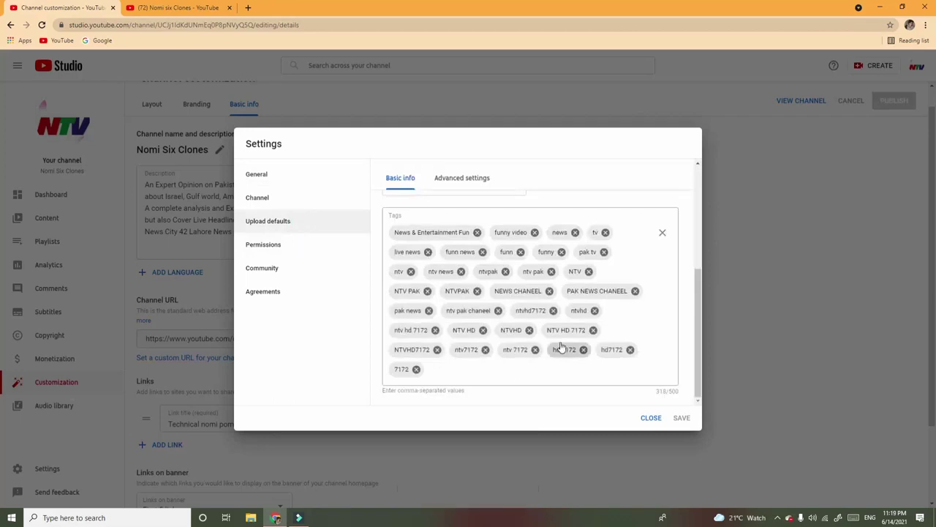
{"action": "left_click", "coordinate": [630, 350]}
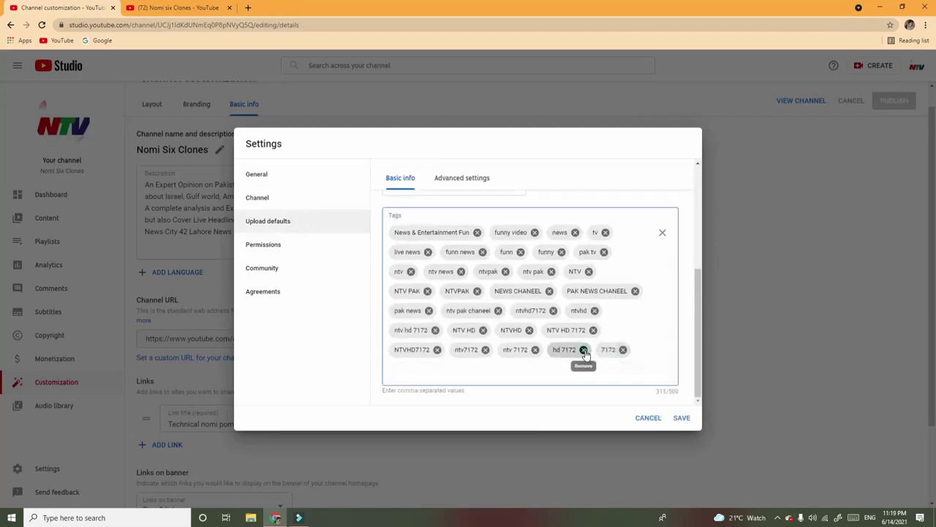
{"action": "left_click", "coordinate": [583, 350]}
{"action": "left_click", "coordinate": [594, 349]}
{"action": "left_click", "coordinate": [594, 329]}
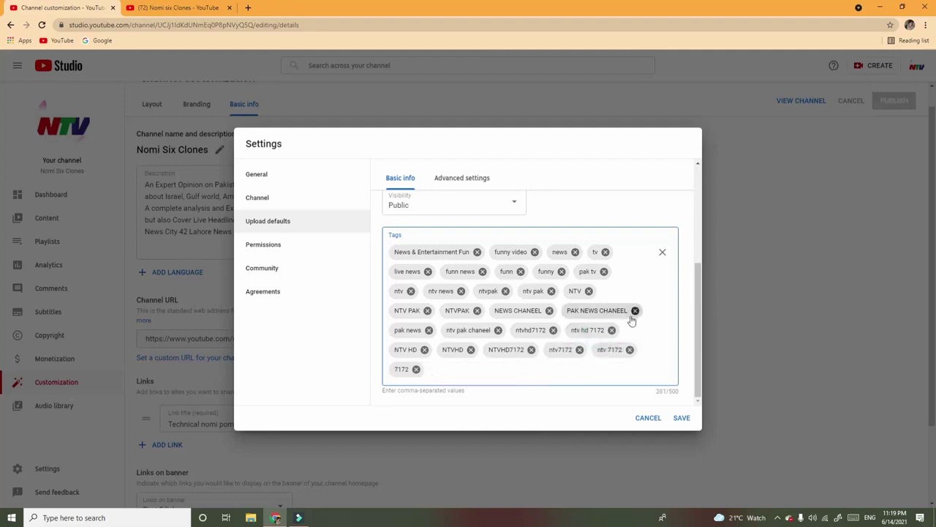
Remove the default upload tags "PAK NEWS CHANEEL", "NTV", "ntv pak", "NTVPAK", "ntv7172" and "ntv 7172"
{"action": "left_click", "coordinate": [634, 311]}
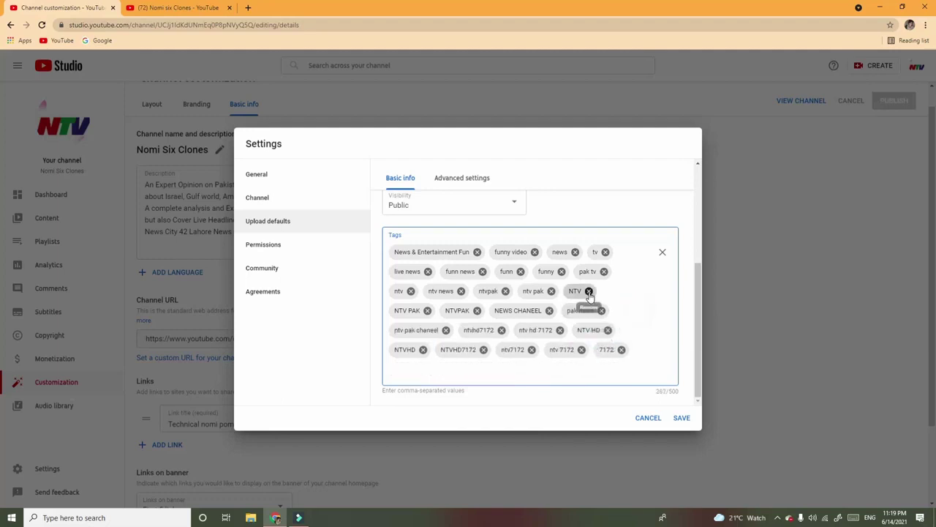
{"action": "left_click", "coordinate": [589, 291]}
{"action": "left_click", "coordinate": [550, 310]}
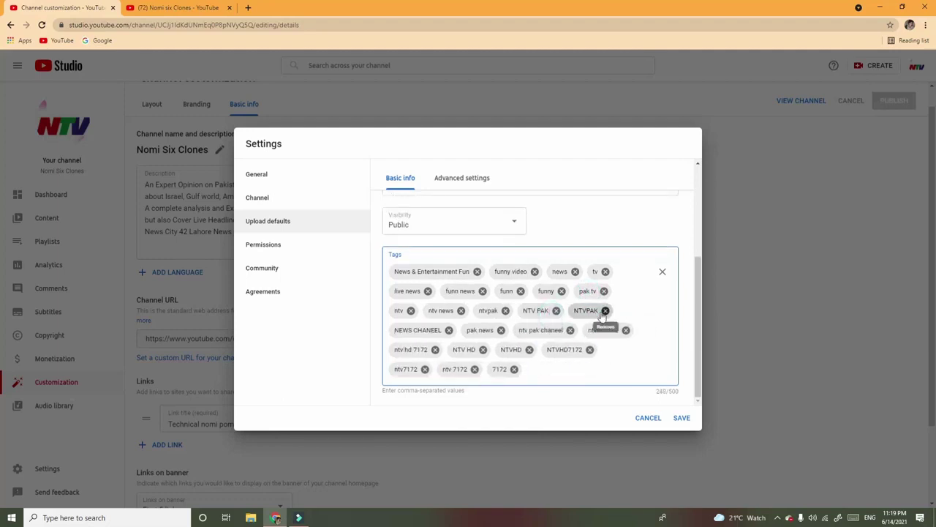
{"action": "left_click", "coordinate": [605, 310]}
{"action": "left_click", "coordinate": [629, 349]}
{"action": "left_click", "coordinate": [579, 349]}
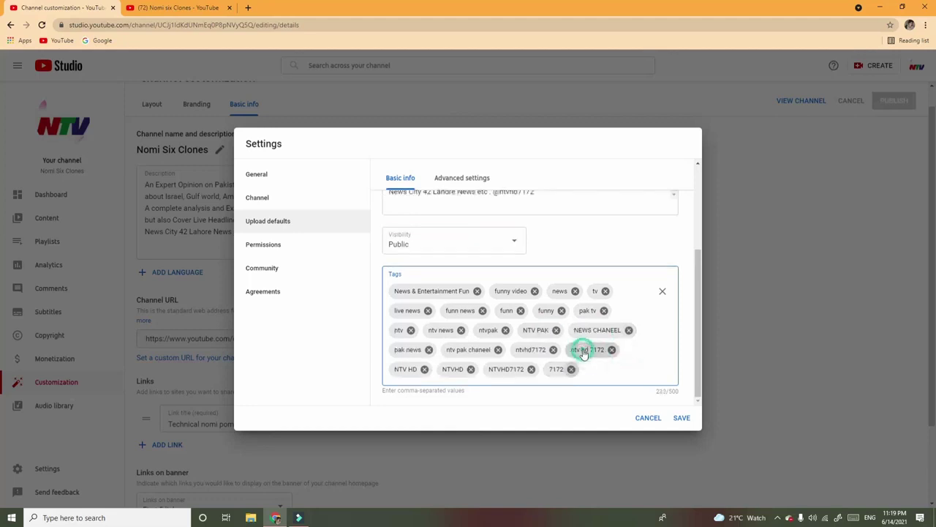
Remove the default upload tags "ntv hd 7172", "NTV HD", "ntvhd7172", "NTVHD", "NTVHD7172" and "7172"
{"action": "left_click", "coordinate": [612, 349]}
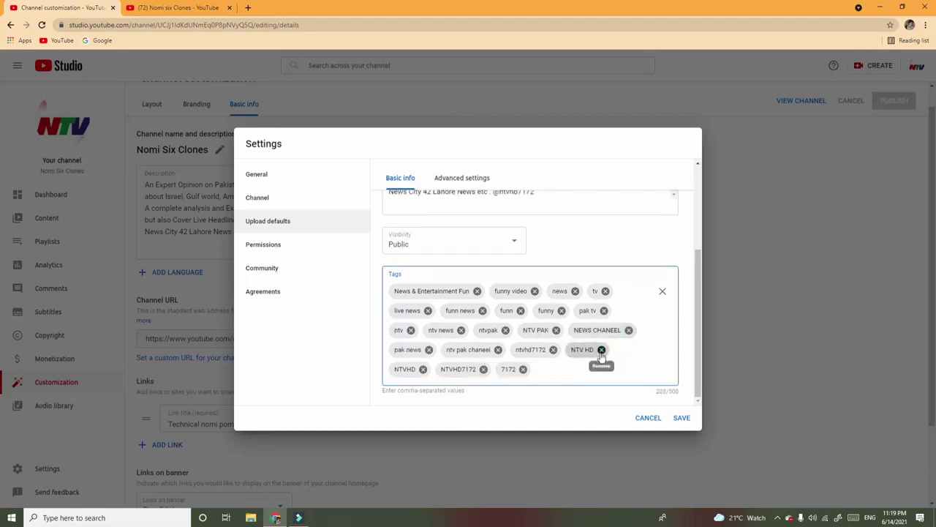
{"action": "left_click", "coordinate": [600, 348]}
{"action": "left_click", "coordinate": [553, 350]}
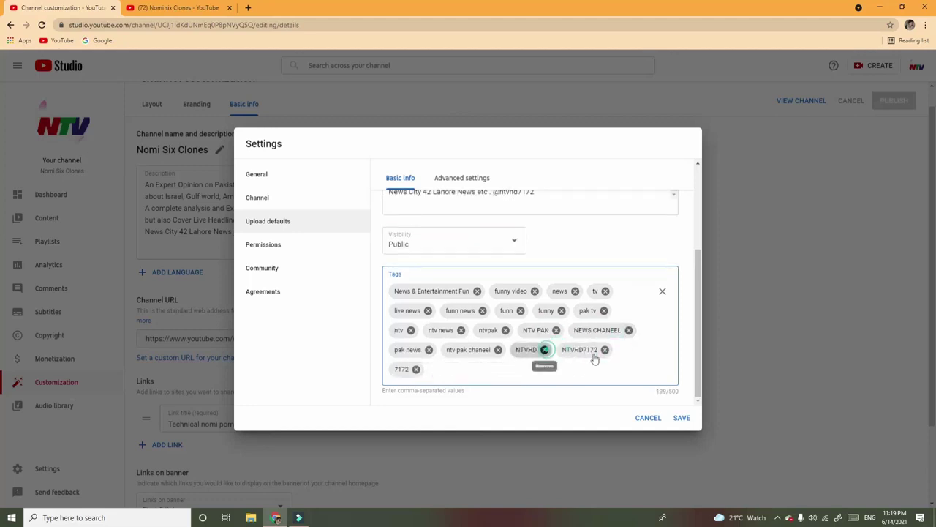
{"action": "left_click", "coordinate": [544, 349]}
{"action": "left_click", "coordinate": [598, 369]}
{"action": "left_click", "coordinate": [558, 368]}
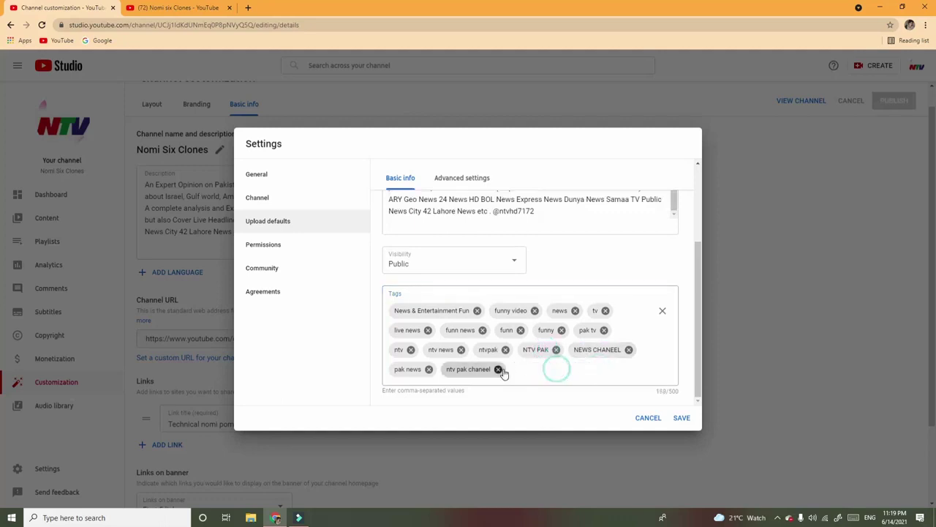
Remove the default upload tags "ntv pak chaneel", "pak news", "ntv news", "NTV PAK", "ntvpak" and "ntv"
{"action": "left_click", "coordinate": [498, 369]}
{"action": "left_click", "coordinate": [429, 369]}
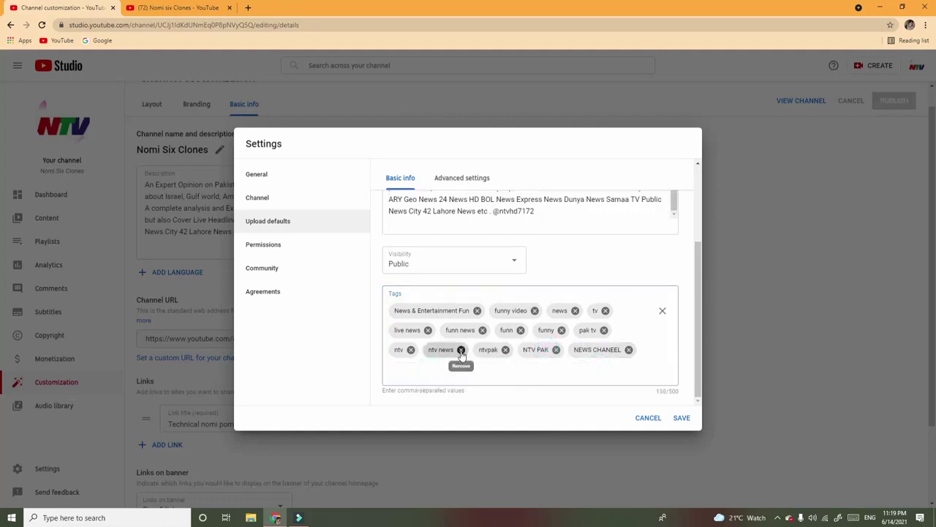
{"action": "left_click", "coordinate": [460, 348]}
{"action": "left_click", "coordinate": [506, 369]}
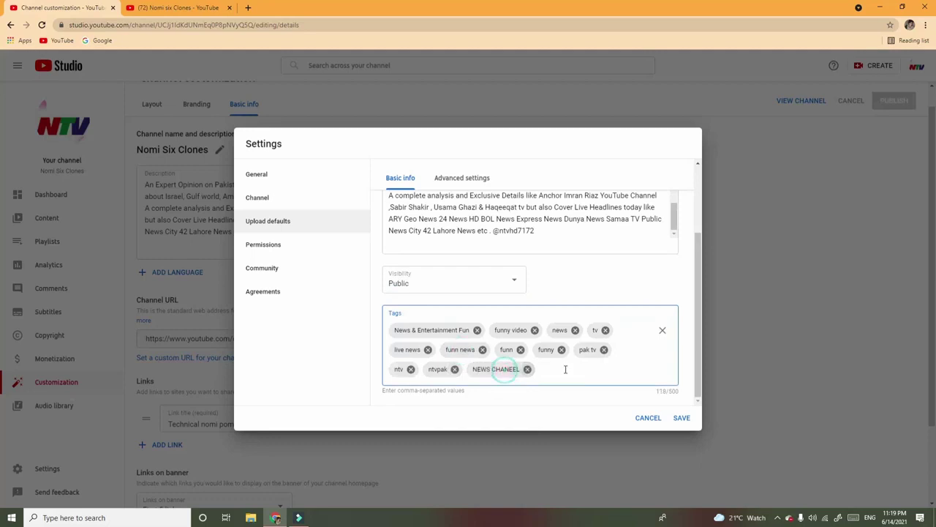
{"action": "left_click", "coordinate": [455, 369]}
{"action": "left_click", "coordinate": [409, 369]}
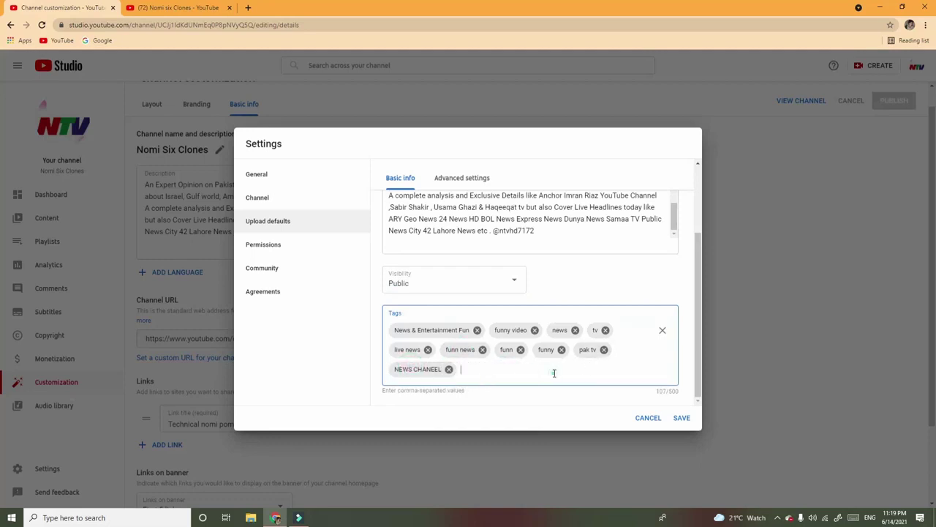
Add the uppercase default upload tags "NOMI" and "NOMI SIX CLONES"
{"action": "left_click", "coordinate": [554, 372]}
{"action": "type", "text": "NOMI"}
{"action": "key", "text": "Return"}
{"action": "type", "text": "NO"}
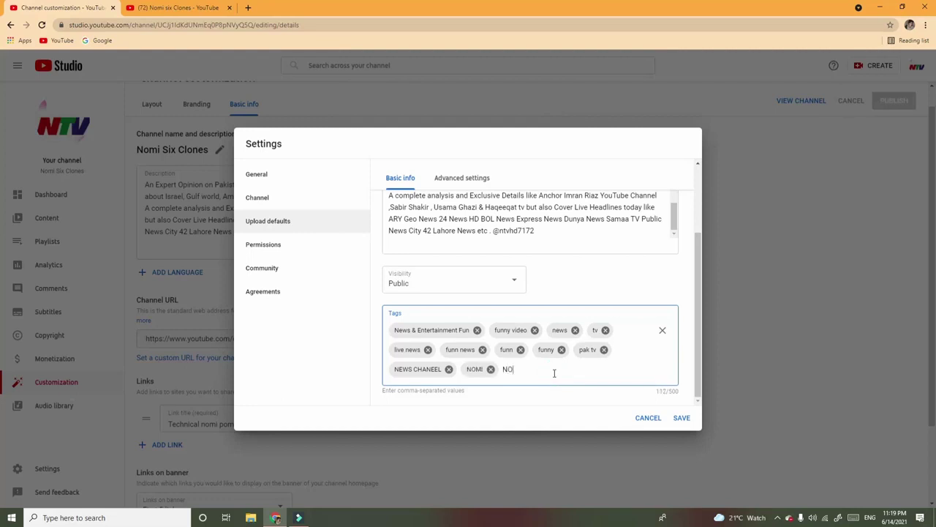
{"action": "type", "text": "MI SIX CLONES"}
{"action": "key", "text": "Return"}
Add the uppercase default upload tags "NOMI SIX", "NOMI CLONES" and "NOMISIXCLONES"
{"action": "type", "text": "NOMI SIX"}
{"action": "key", "text": "Return"}
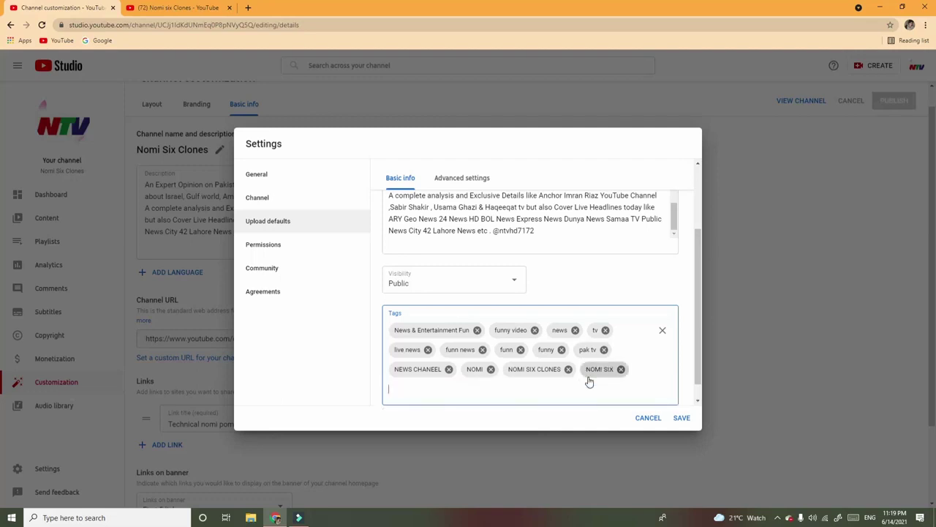
{"action": "type", "text": "NOMI CLONES"}
{"action": "key", "text": "Return"}
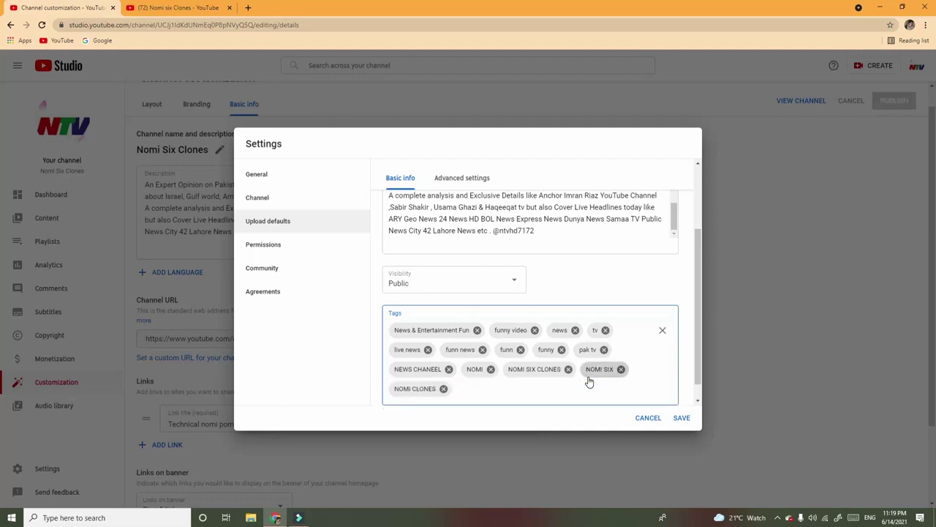
{"action": "type", "text": "NOMISIXCLONES"}
{"action": "key", "text": "Return"}
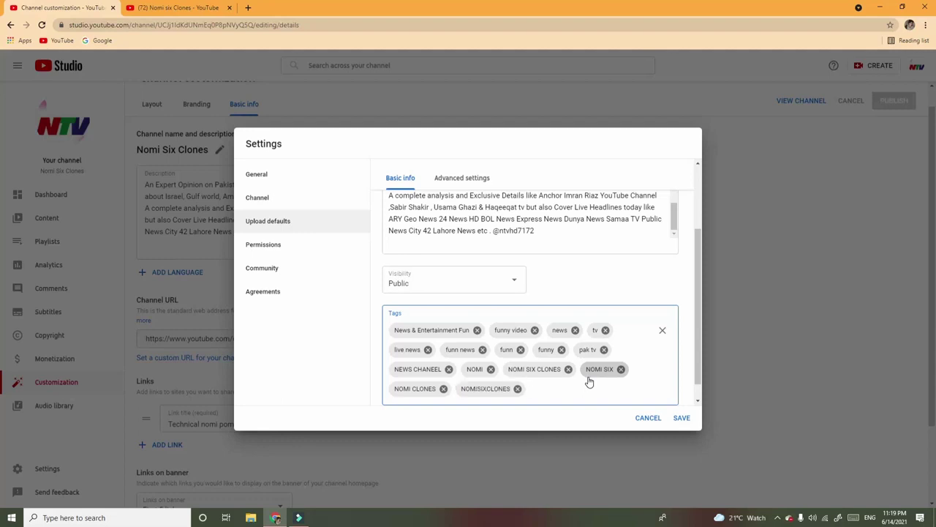
Add the uppercase default upload tags "SIX CLONES" and "SIXCLONES"
{"action": "type", "text": "SI"}
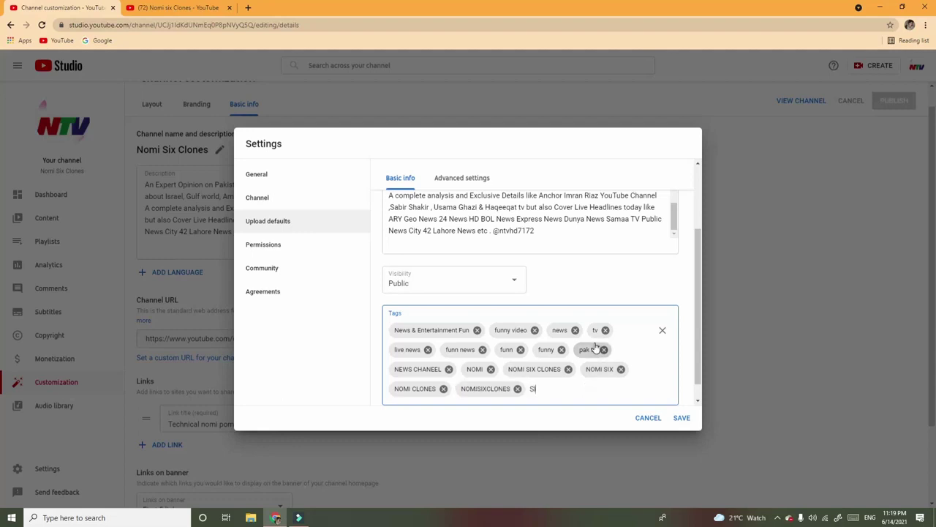
{"action": "type", "text": "X CLONES"}
{"action": "key", "text": "Return"}
{"action": "type", "text": "C"}
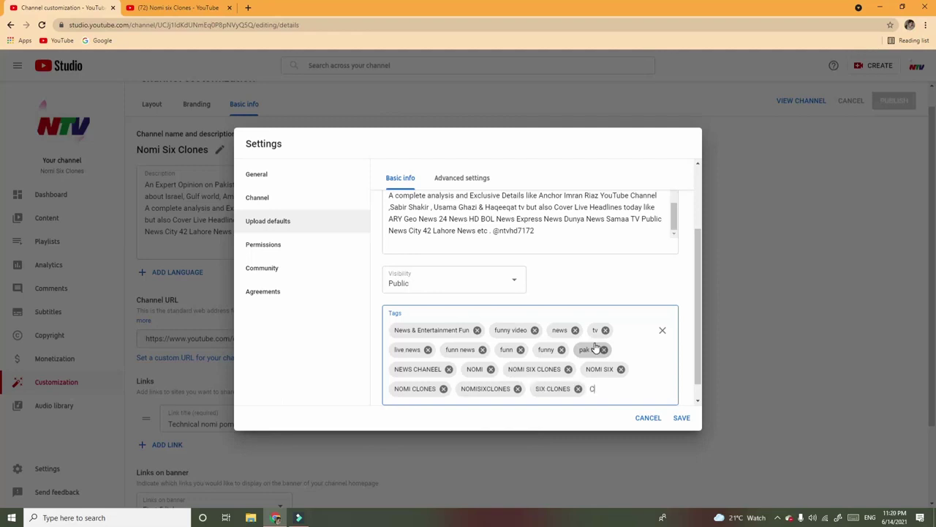
{"action": "key", "text": "BackSpace"}
{"action": "type", "text": "SIXCLONES"}
{"action": "key", "text": "Return"}
Add the uppercase tag "CLONES" to the default upload tags
{"action": "type", "text": "COL"}
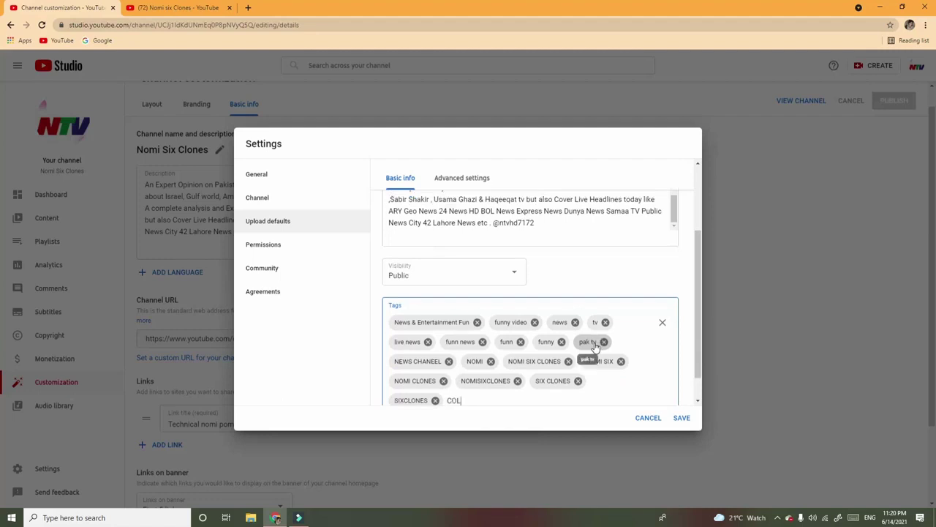
{"action": "key", "text": "BackSpace"}
{"action": "key", "text": "BackSpace"}
{"action": "type", "text": "LOB"}
{"action": "key", "text": "BackSpace"}
{"action": "type", "text": "NES"}
{"action": "key", "text": "Return"}
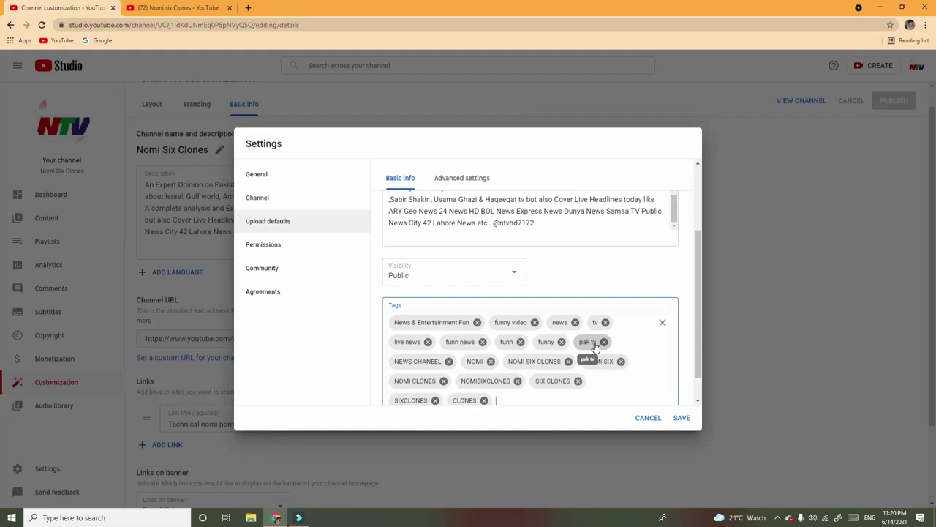
Add the uppercase default upload tags "SIX" and "CLONESSIX"
{"action": "type", "text": "SIX"}
{"action": "key", "text": "Return"}
{"action": "type", "text": "CLONES"}
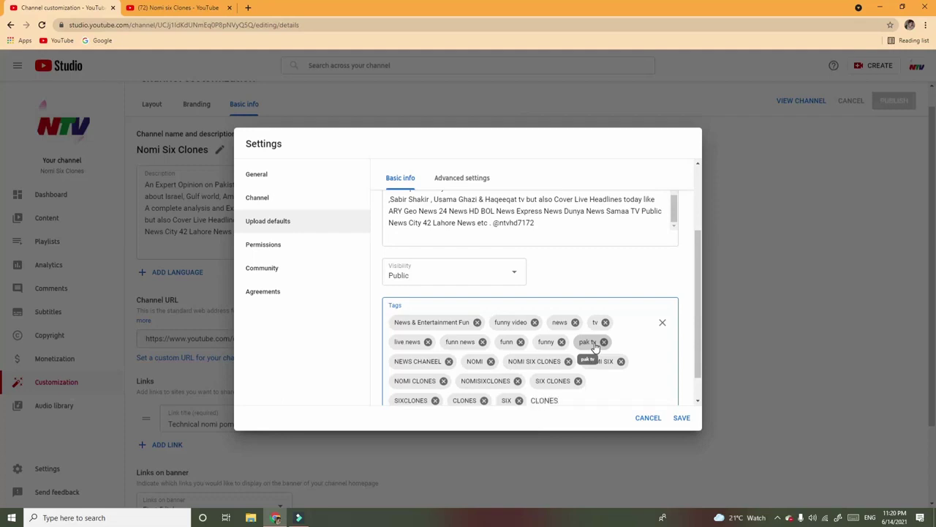
{"action": "type", "text": "SIX"}
{"action": "key", "text": "Return"}
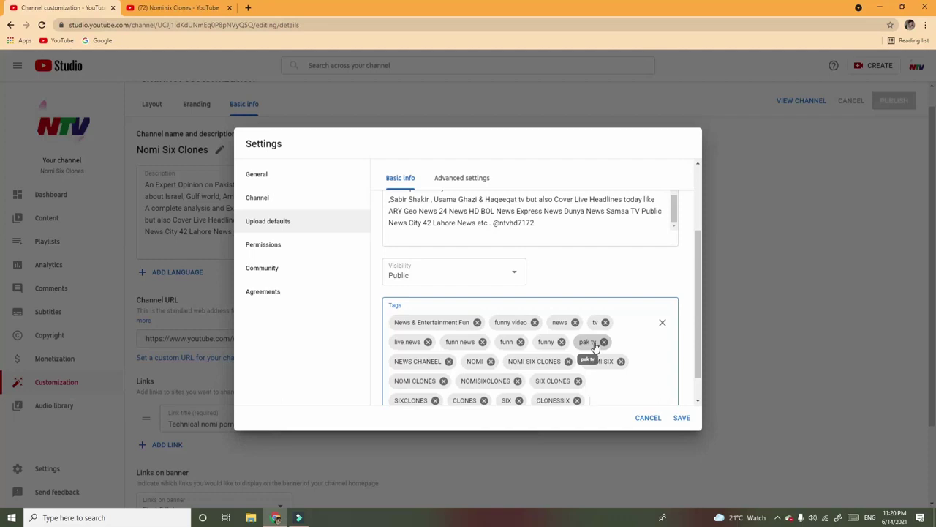
Add the lowercase default upload tags "nomi six clones" and "nomi six"
{"action": "key", "text": "Caps_Lock"}
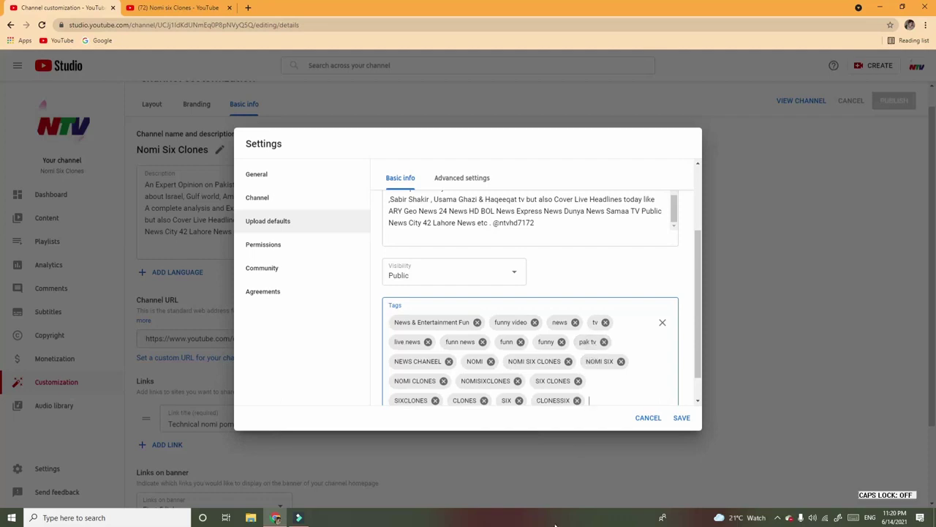
{"action": "type", "text": "nomi six x"}
{"action": "key", "text": "BackSpace"}
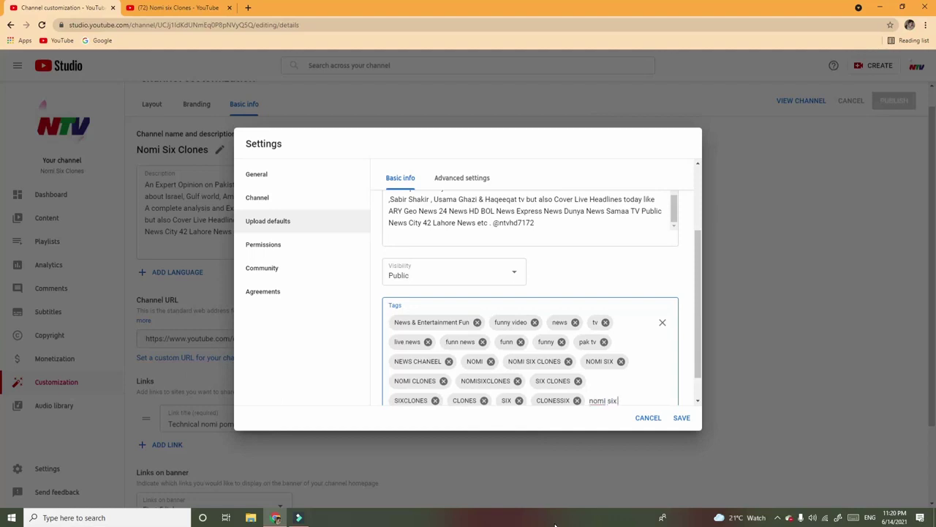
{"action": "type", "text": "clones"}
{"action": "key", "text": "Return"}
{"action": "type", "text": "c"}
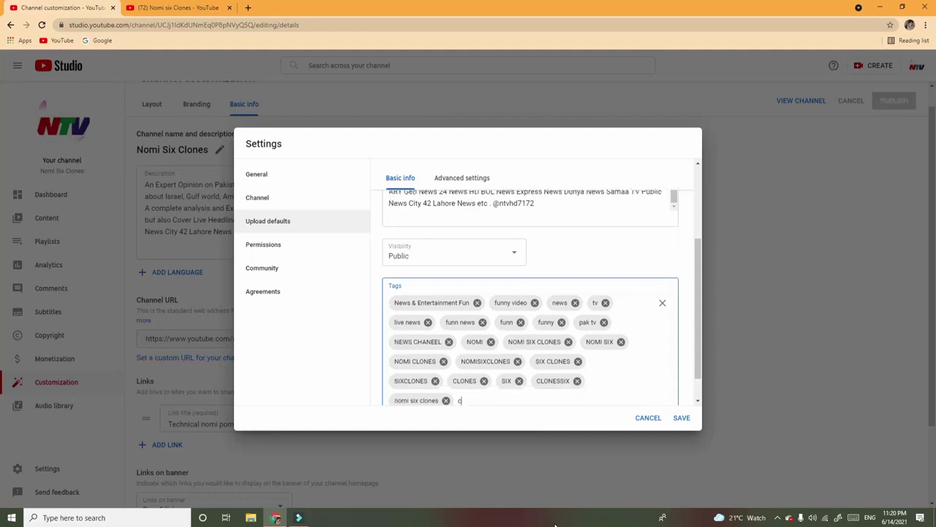
{"action": "type", "text": "nomi six"}
{"action": "key", "text": "Return"}
Add the lowercase tag "nomi clones" to the default upload tags
{"action": "type", "text": "nom"}
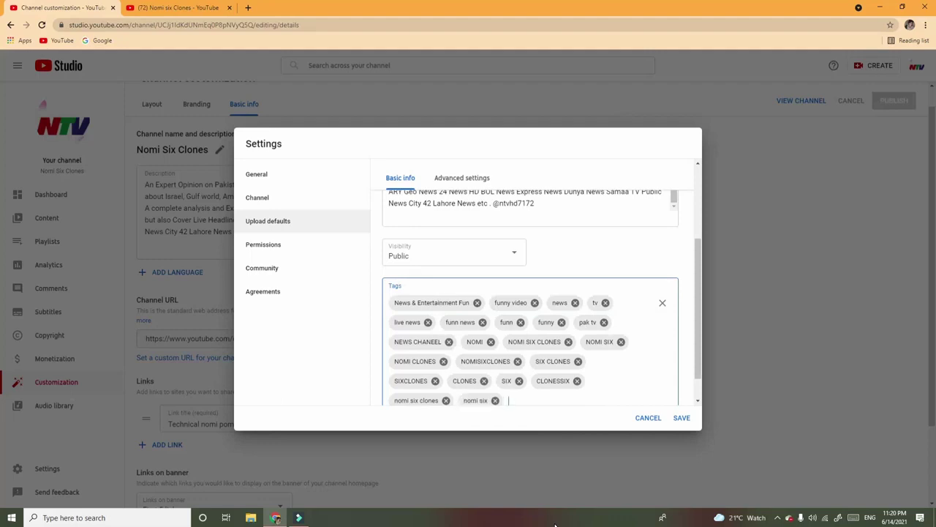
{"action": "key", "text": "BackSpace"}
{"action": "key", "text": "BackSpace"}
{"action": "key", "text": "BackSpace"}
{"action": "type", "text": "nomi clones"}
{"action": "key", "text": "Return"}
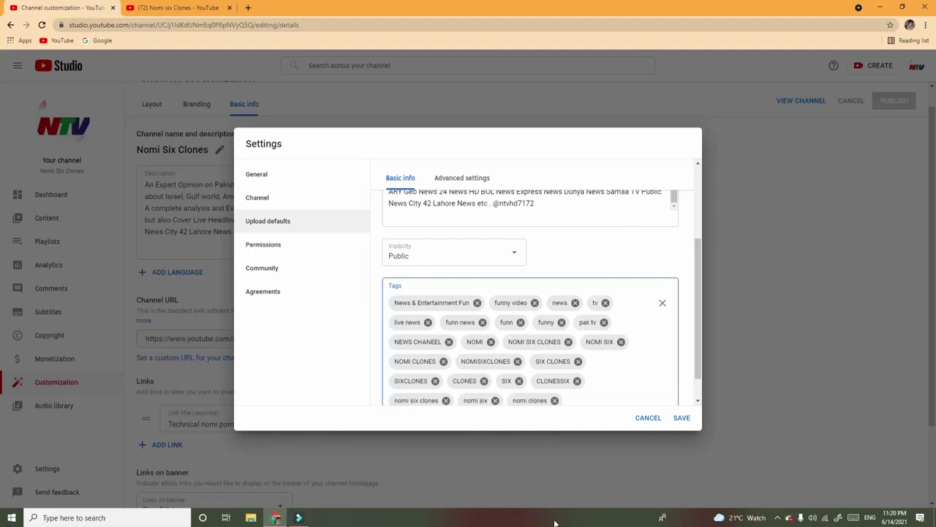
{"action": "key", "text": "F1"}
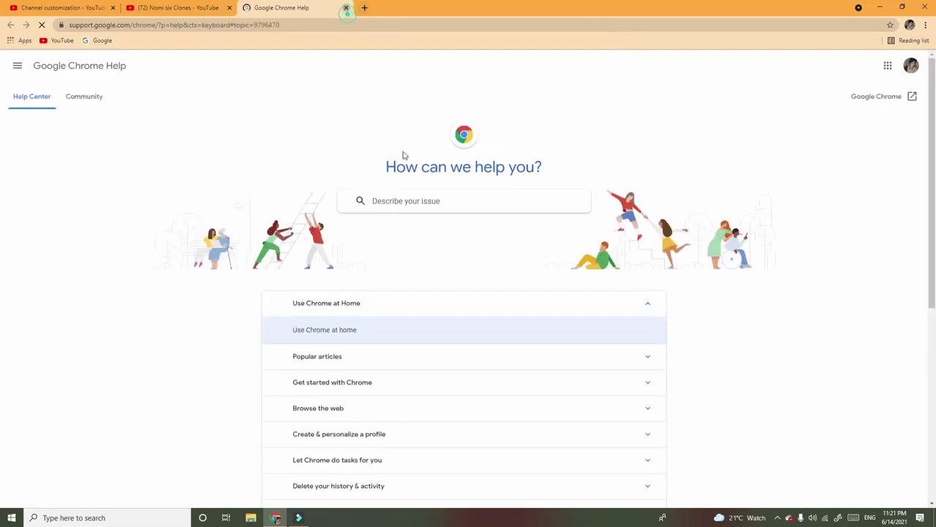
{"action": "left_click", "coordinate": [347, 8]}
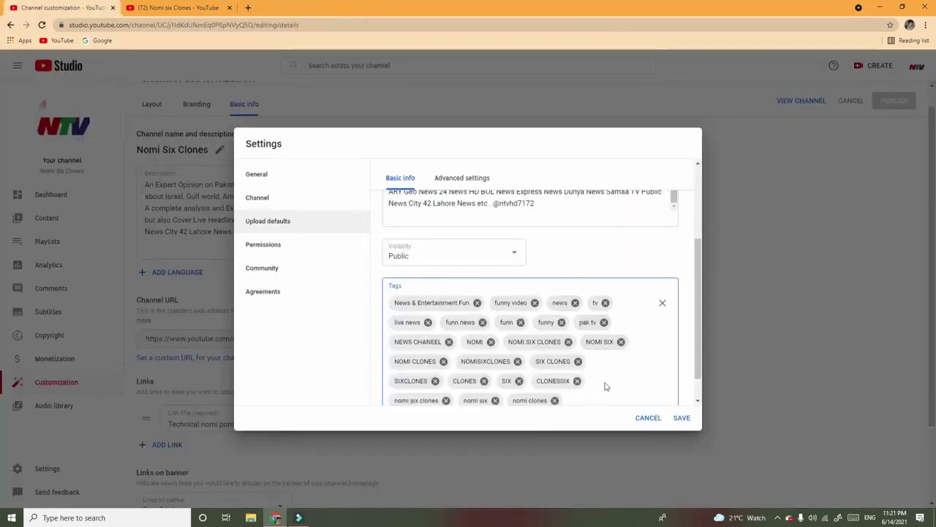
Add the lowercase tag "nomisixclones", without spaces, to the default upload tags
{"action": "scroll", "coordinate": [609, 362], "scroll_direction": "down", "scroll_amount": 1}
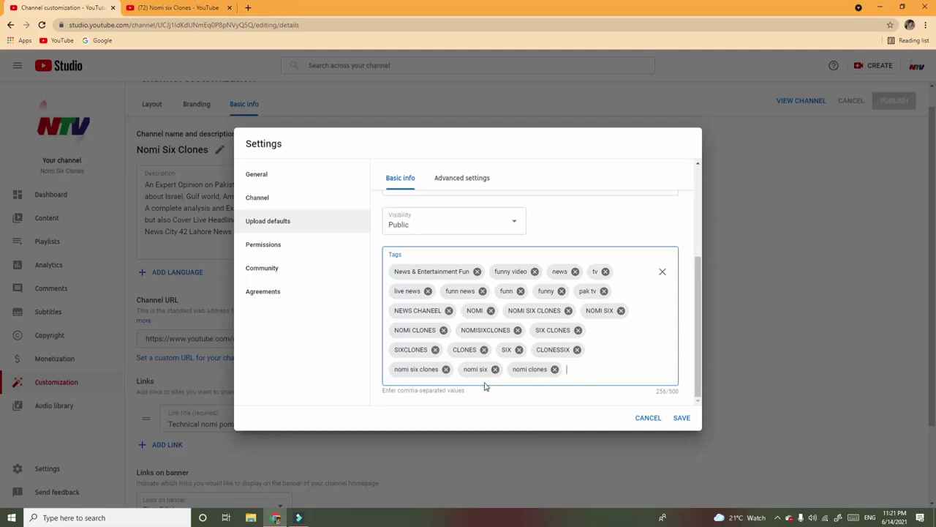
{"action": "type", "text": "nomi si"}
{"action": "key", "text": "BackSpace"}
{"action": "type", "text": "sixclones"}
{"action": "key", "text": "Return"}
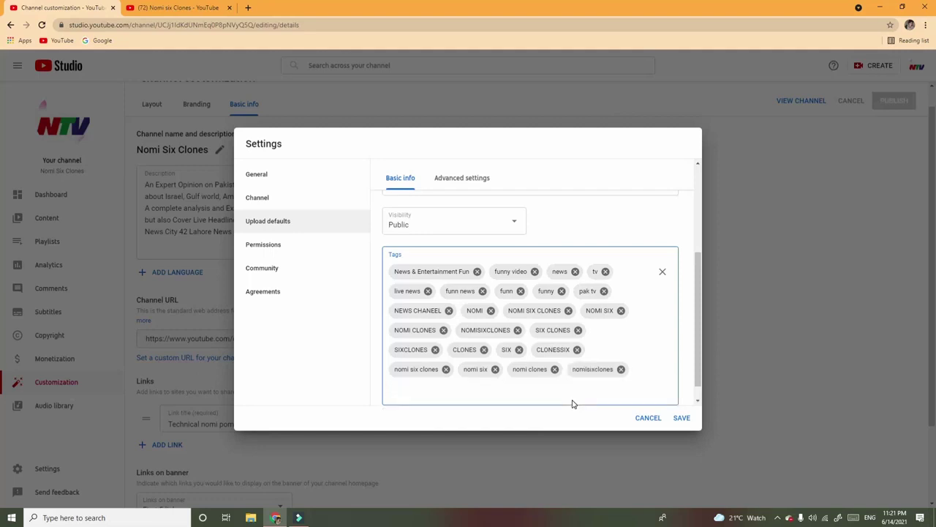
Add the lowercase default upload tags "sixclons" and "six clones"
{"action": "type", "text": "sixclons"}
{"action": "key", "text": "Return"}
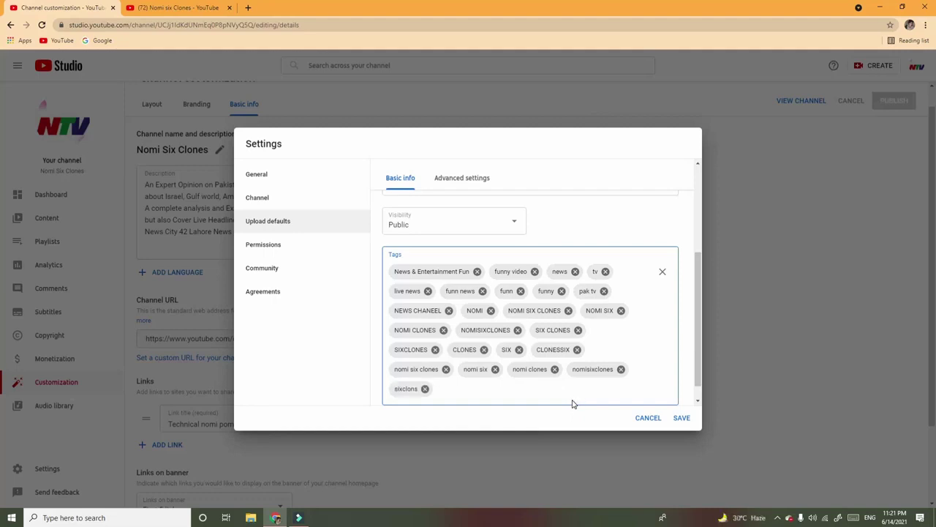
{"action": "type", "text": "si"}
{"action": "key", "text": "BackSpace"}
{"action": "type", "text": "six clones"}
{"action": "key", "text": "Return"}
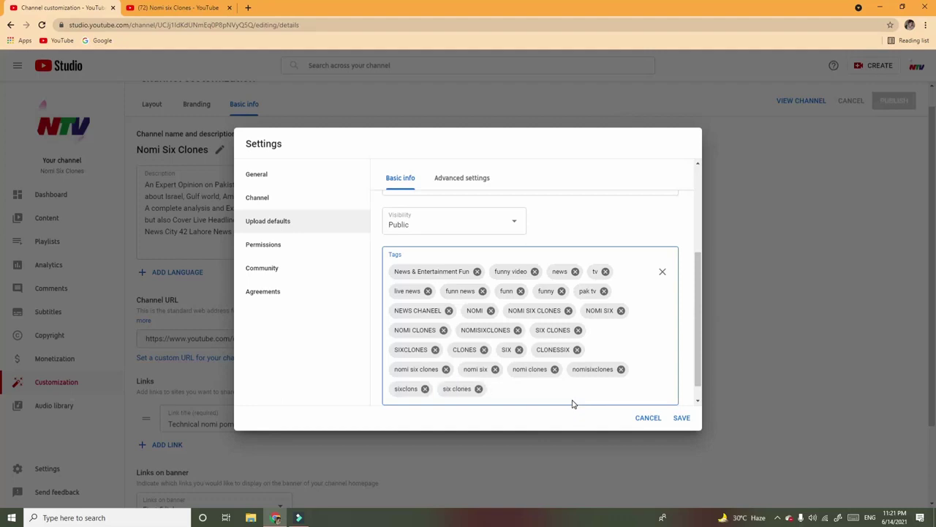
Add the lowercase tags "clones" and "clonessix" to the default upload tags
{"action": "type", "text": "clones"}
{"action": "key", "text": "Return"}
{"action": "type", "text": "c"}
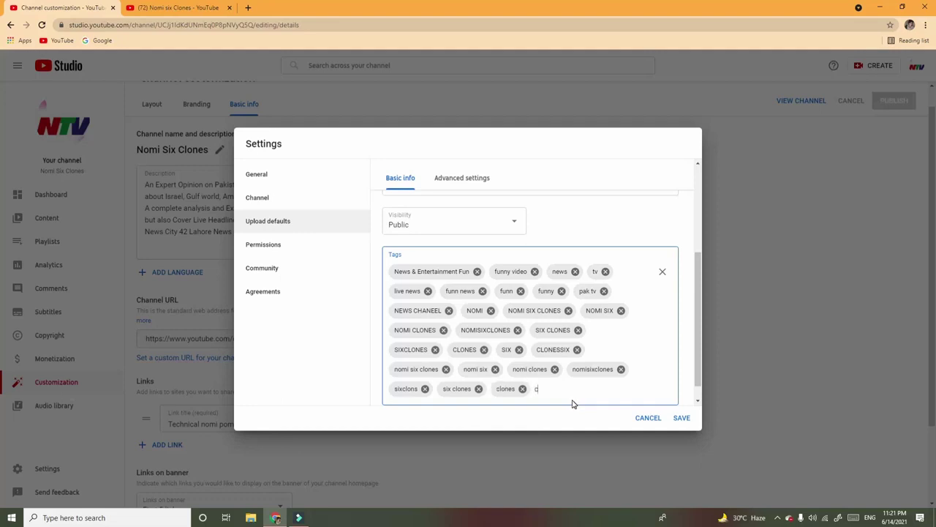
{"action": "type", "text": "lonessix"}
{"action": "key", "text": "Return"}
Add the lowercase default upload tags "sixnomi" and "six nomi"
{"action": "type", "text": "sin"}
{"action": "key", "text": "BackSpace"}
{"action": "type", "text": "xnomi"}
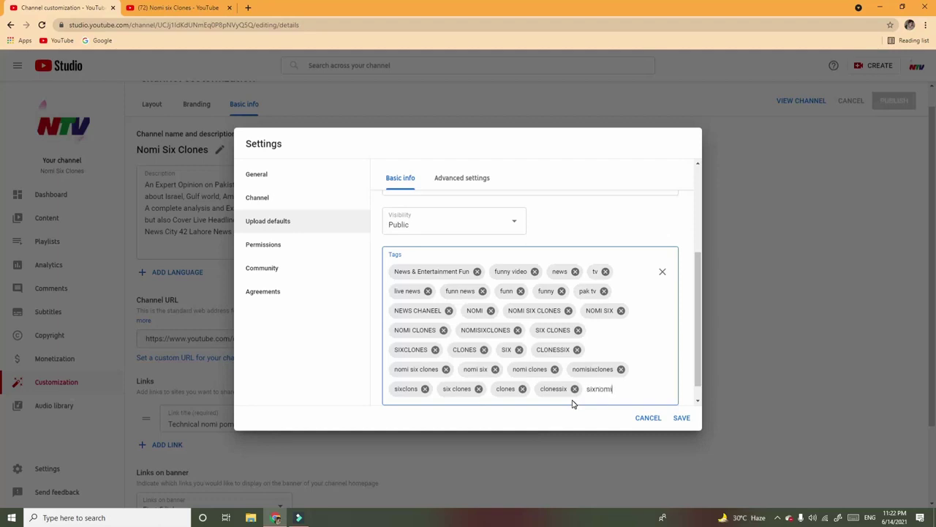
{"action": "key", "text": "Return"}
{"action": "type", "text": "six nomi"}
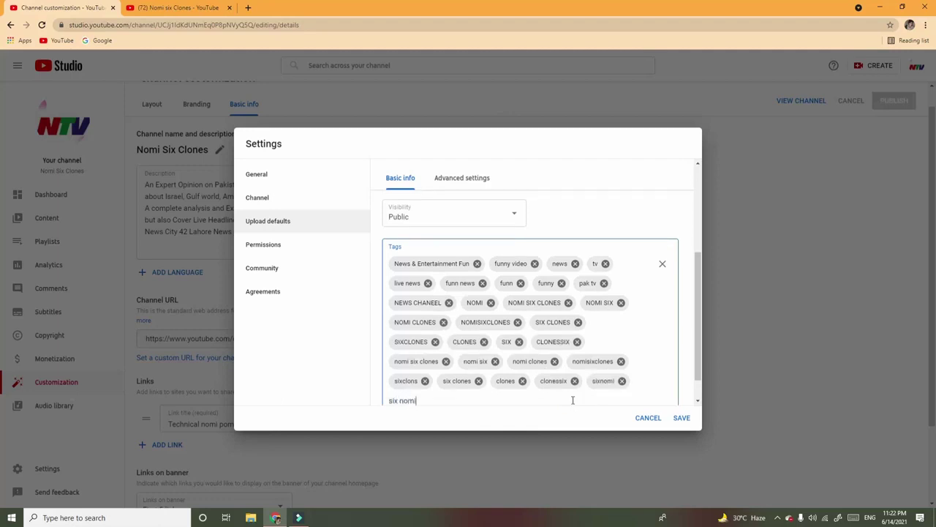
{"action": "key", "text": "Return"}
Add the lowercase default upload tags "clonenomi" and "clones nomi"
{"action": "type", "text": "cl"}
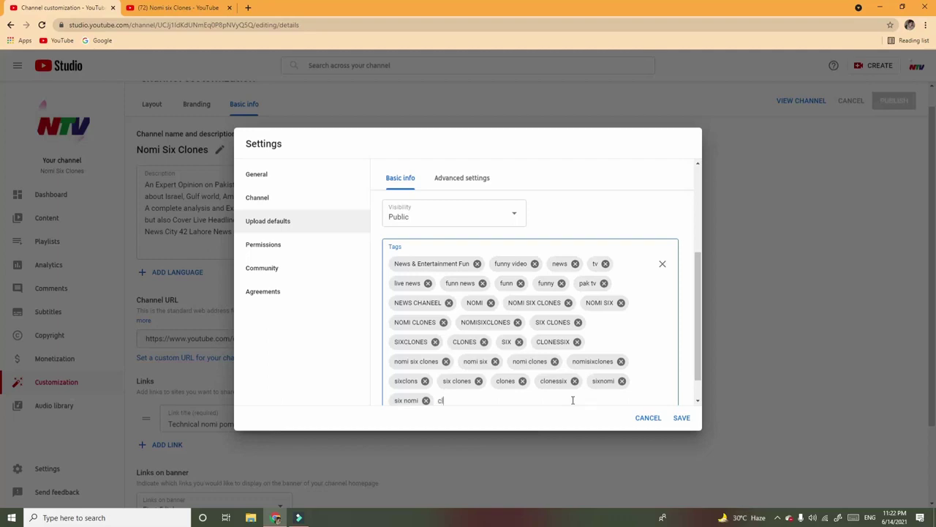
{"action": "type", "text": "onenomi"}
{"action": "key", "text": "Return"}
{"action": "type", "text": "c"}
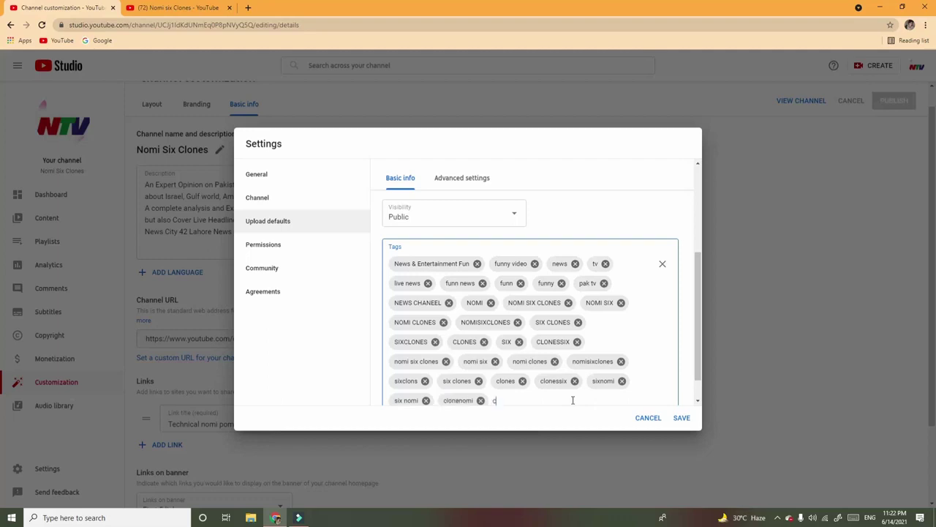
{"action": "type", "text": "lones nomi"}
{"action": "key", "text": "Return"}
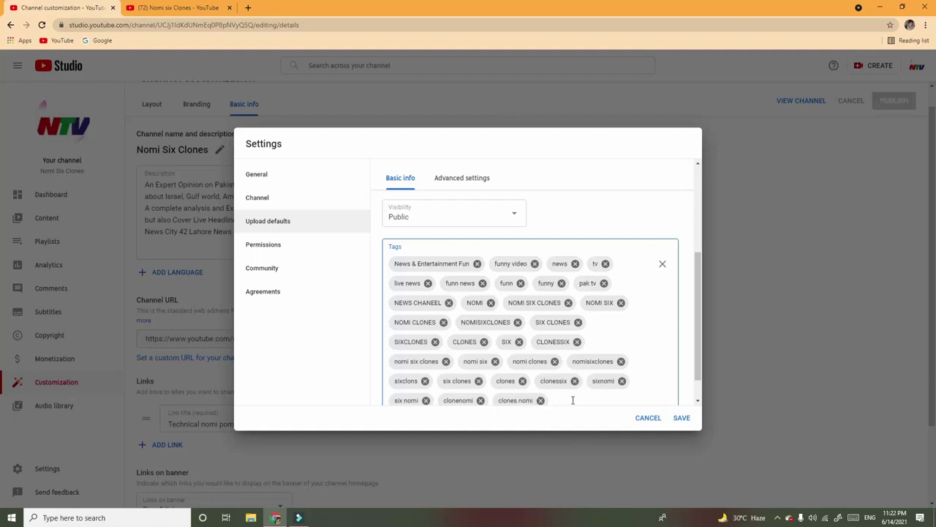
Delete the opening paragraph of the default upload description, from "An Expert Opinion on Pakistani Politics" through "Iran majorly."
{"action": "scroll", "coordinate": [517, 328], "scroll_direction": "down", "scroll_amount": 1}
{"action": "scroll", "coordinate": [516, 328], "scroll_direction": "up", "scroll_amount": 3}
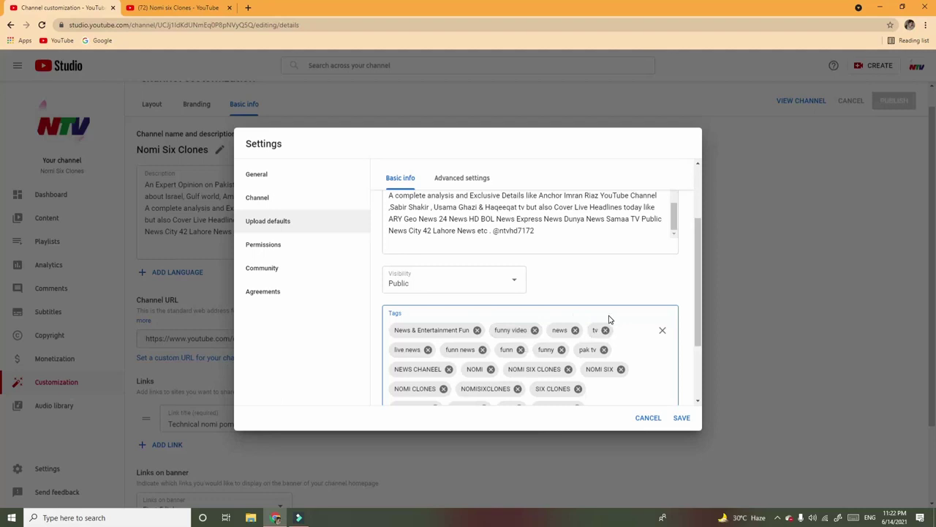
{"action": "scroll", "coordinate": [549, 266], "scroll_direction": "up", "scroll_amount": 2}
{"action": "scroll", "coordinate": [533, 315], "scroll_direction": "up", "scroll_amount": 2}
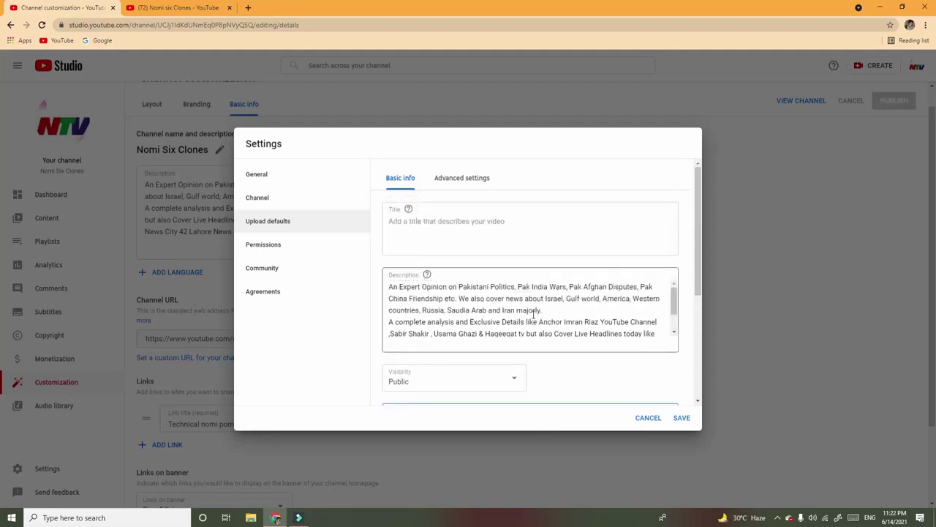
{"action": "scroll", "coordinate": [533, 315], "scroll_direction": "down", "scroll_amount": 2}
{"action": "scroll", "coordinate": [533, 315], "scroll_direction": "up", "scroll_amount": 2}
{"action": "scroll", "coordinate": [512, 316], "scroll_direction": "down", "scroll_amount": 2}
{"action": "scroll", "coordinate": [534, 316], "scroll_direction": "up", "scroll_amount": 2}
{"action": "left_click_drag", "start_coordinate": [556, 316], "coordinate": [382, 266]}
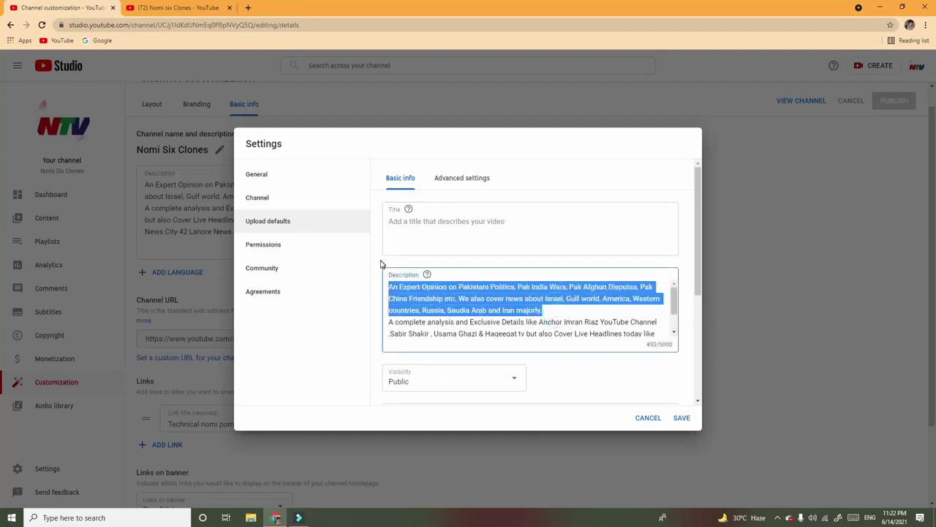
{"action": "key", "text": "BackSpace"}
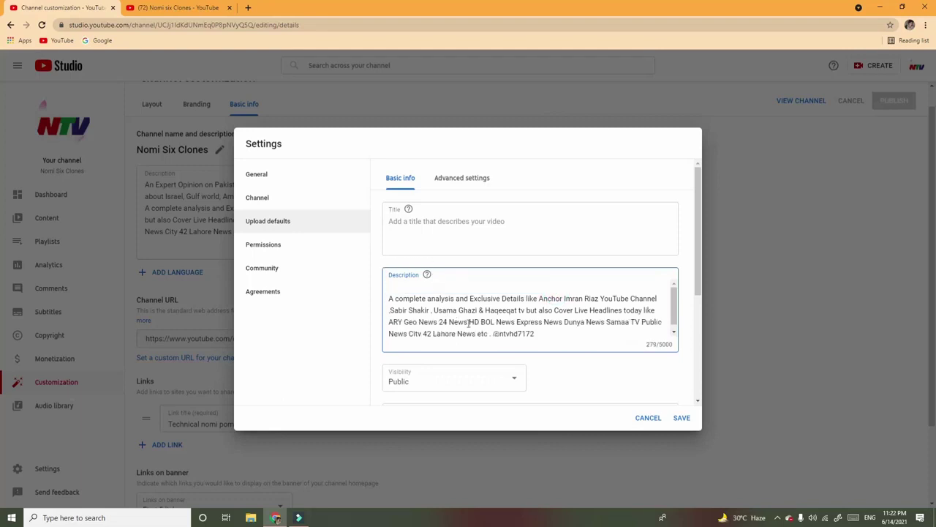
Replace the handle ending the default upload description with "Nomi Six Clones" and save the upload default settings
{"action": "scroll", "coordinate": [509, 319], "scroll_direction": "down", "scroll_amount": 2}
{"action": "scroll", "coordinate": [510, 319], "scroll_direction": "down", "scroll_amount": 2}
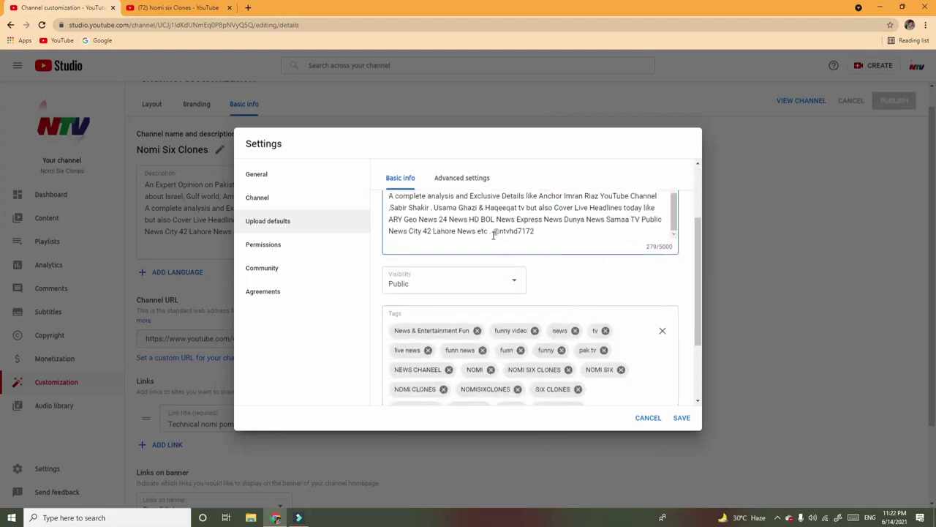
{"action": "left_click_drag", "start_coordinate": [493, 232], "coordinate": [535, 233]}
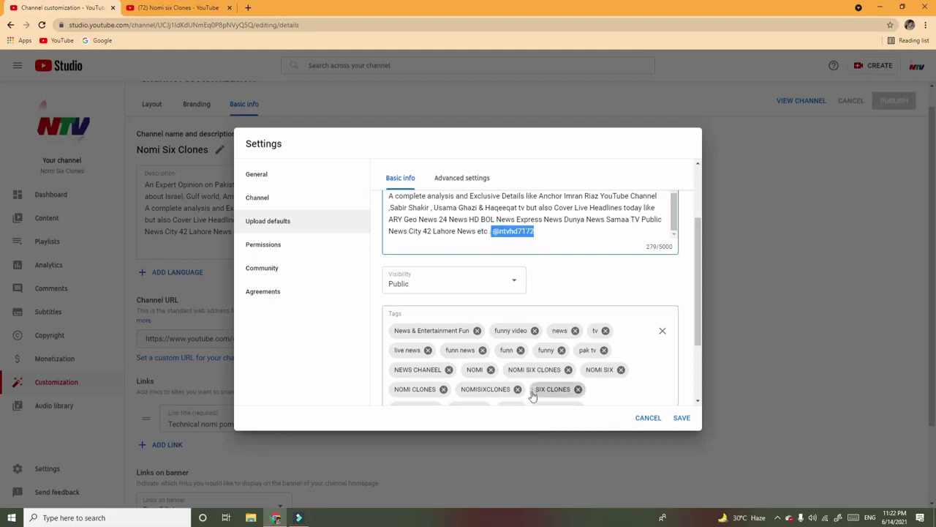
{"action": "type", "text": "Nomi Six Clones"}
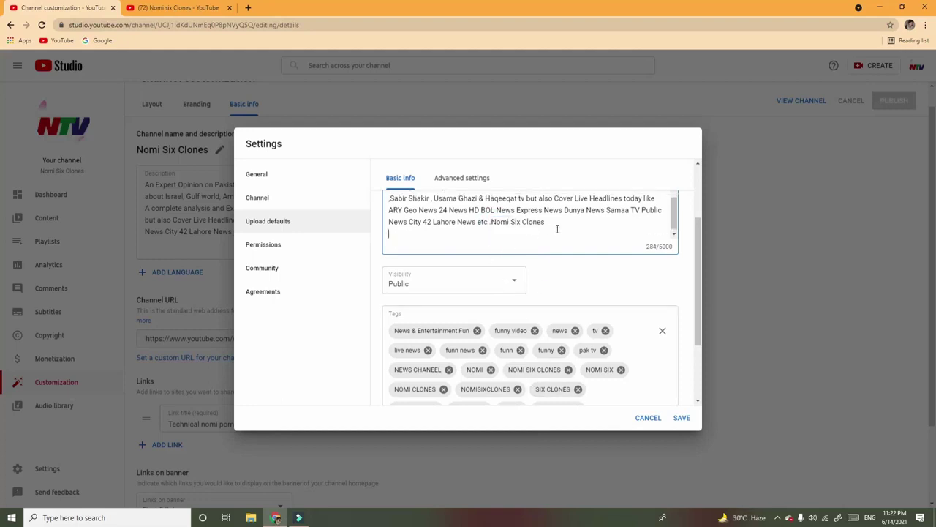
{"action": "left_click", "coordinate": [681, 418]}
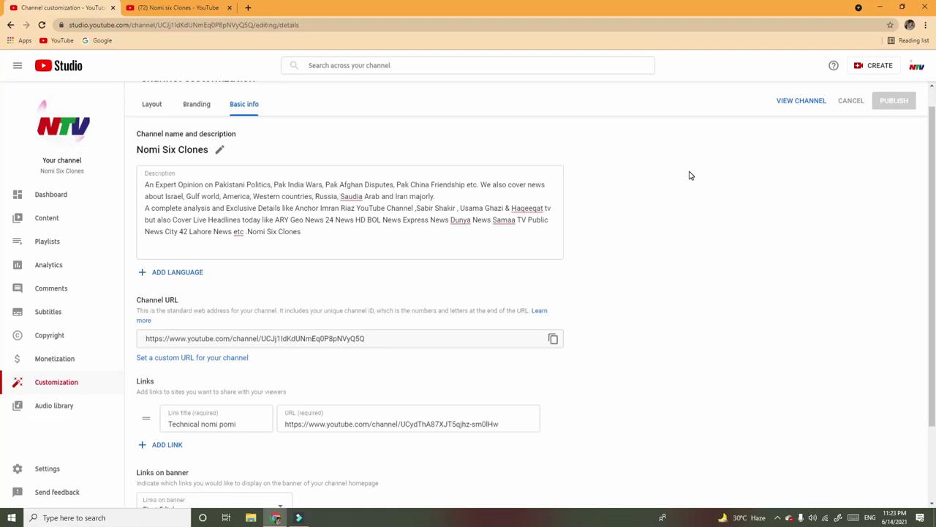
{"action": "scroll", "coordinate": [655, 198], "scroll_direction": "up", "scroll_amount": 1}
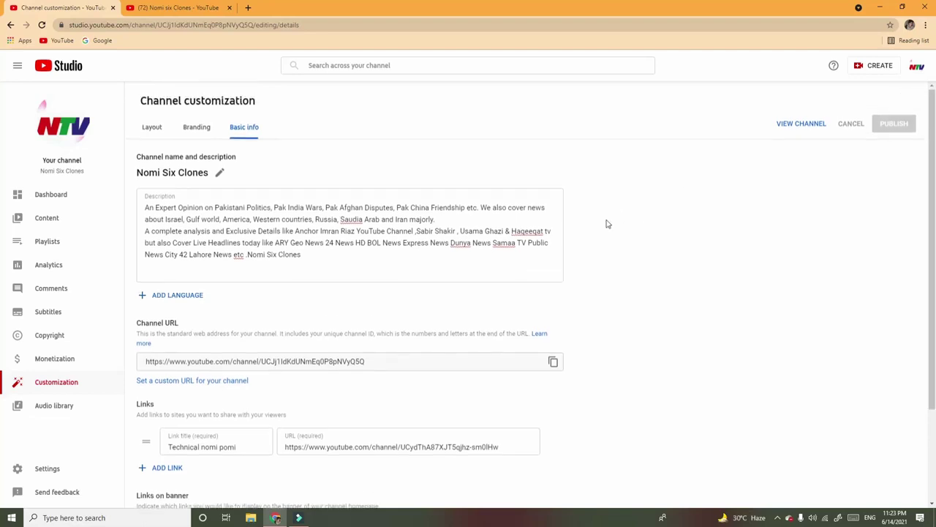